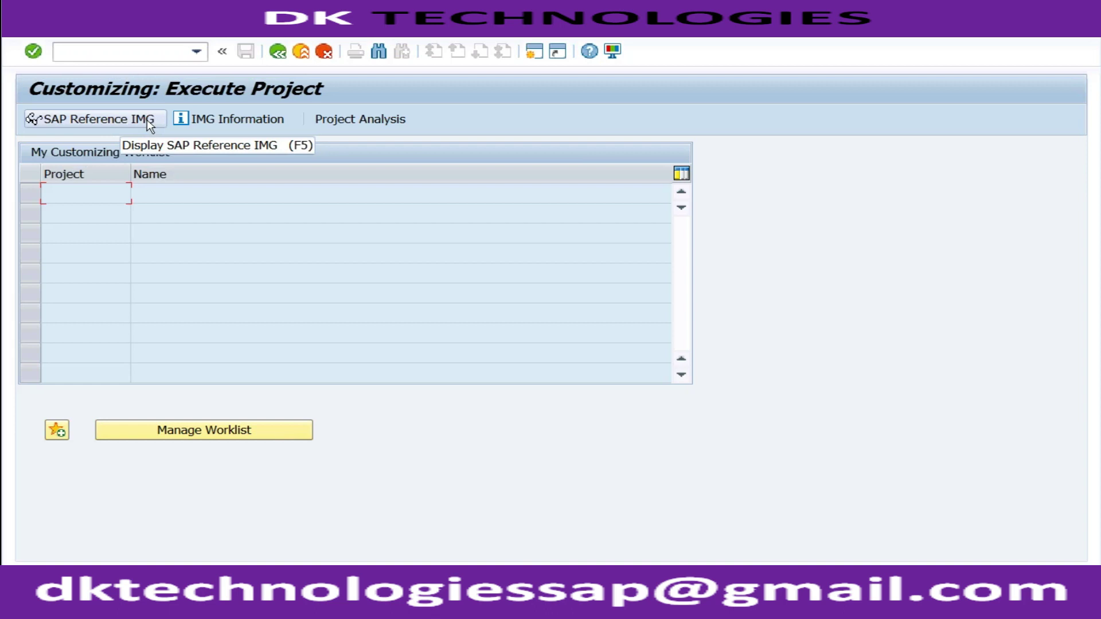
- Leave the current transaction with /n and start transaction spro from SAP Easy Access
click(136, 52)
text(/n)
key(Return)
text(spro)
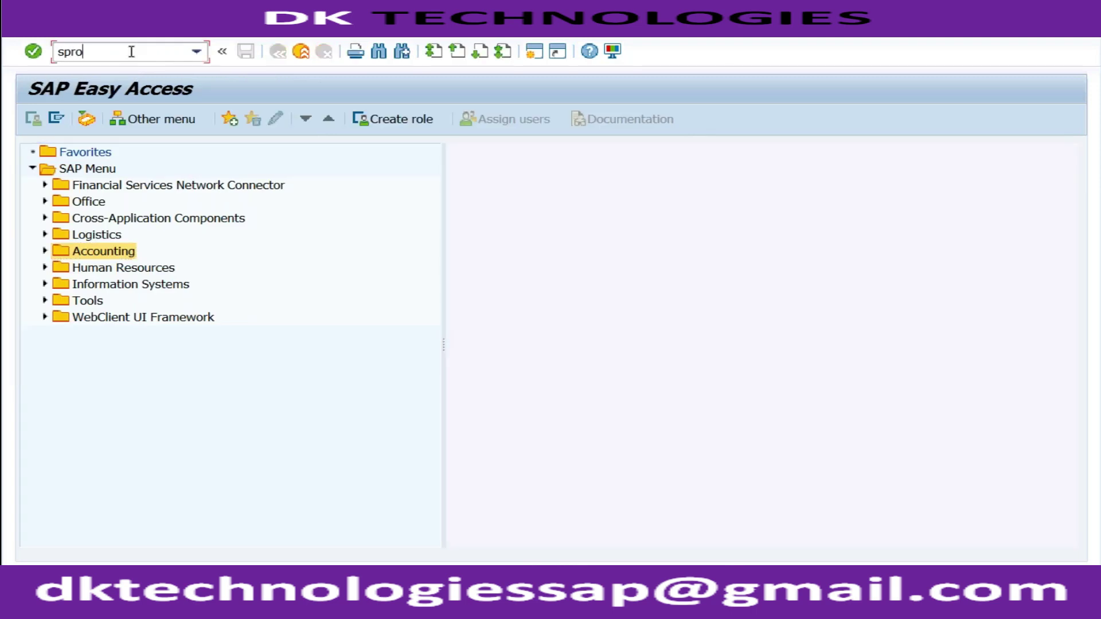
key(Return)
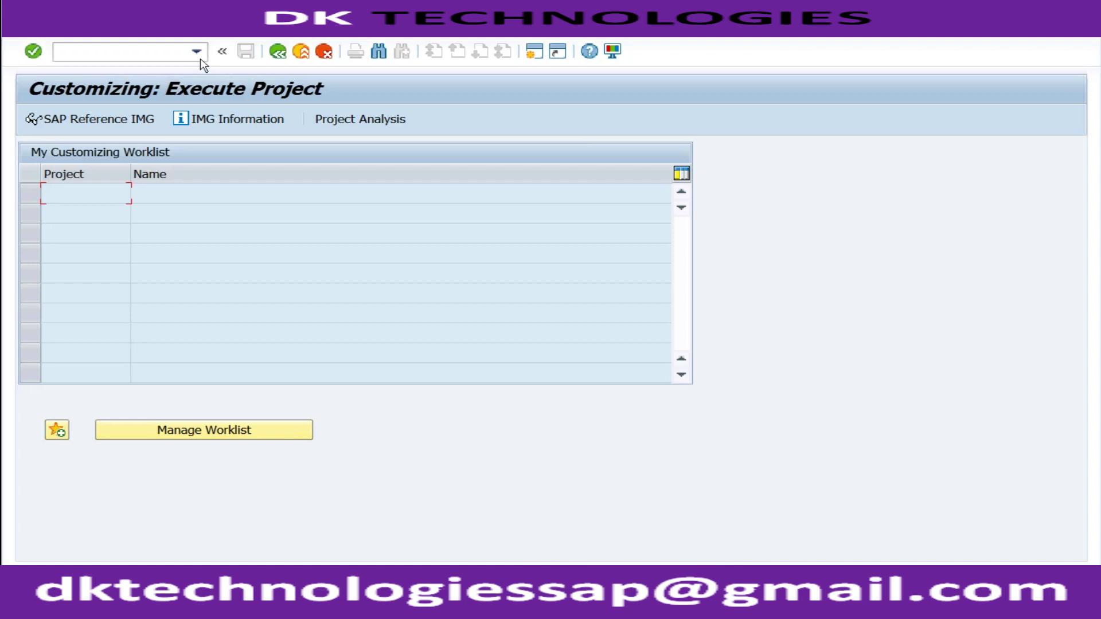
- Return to SAP Easy Access, run transaction spro again and display the SAP Reference IMG
click(305, 56)
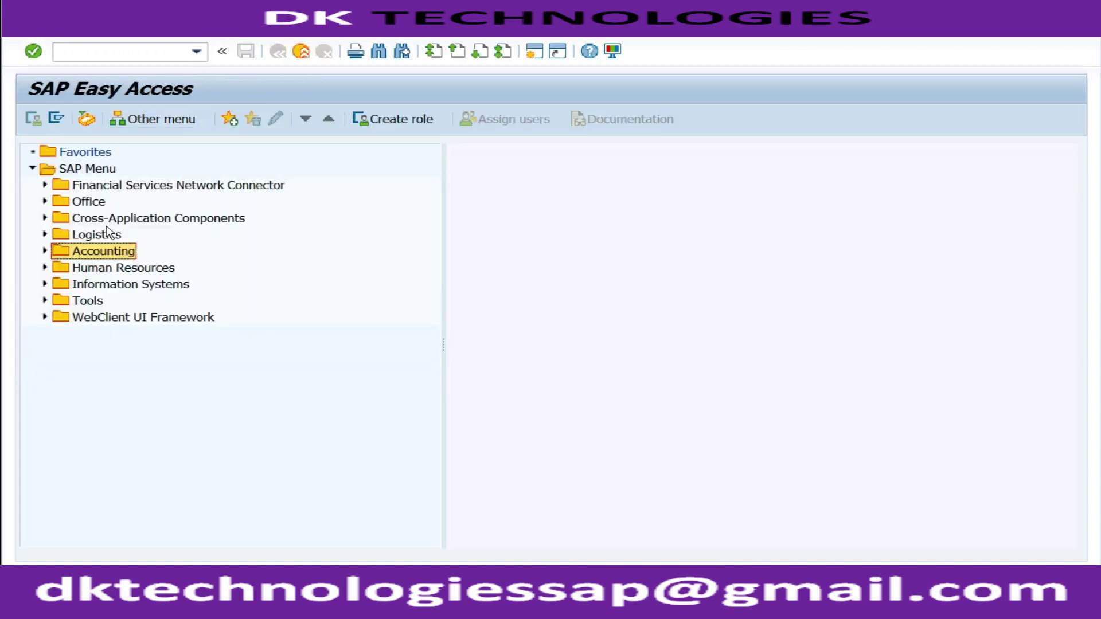
click(162, 50)
text(spro)
key(Return)
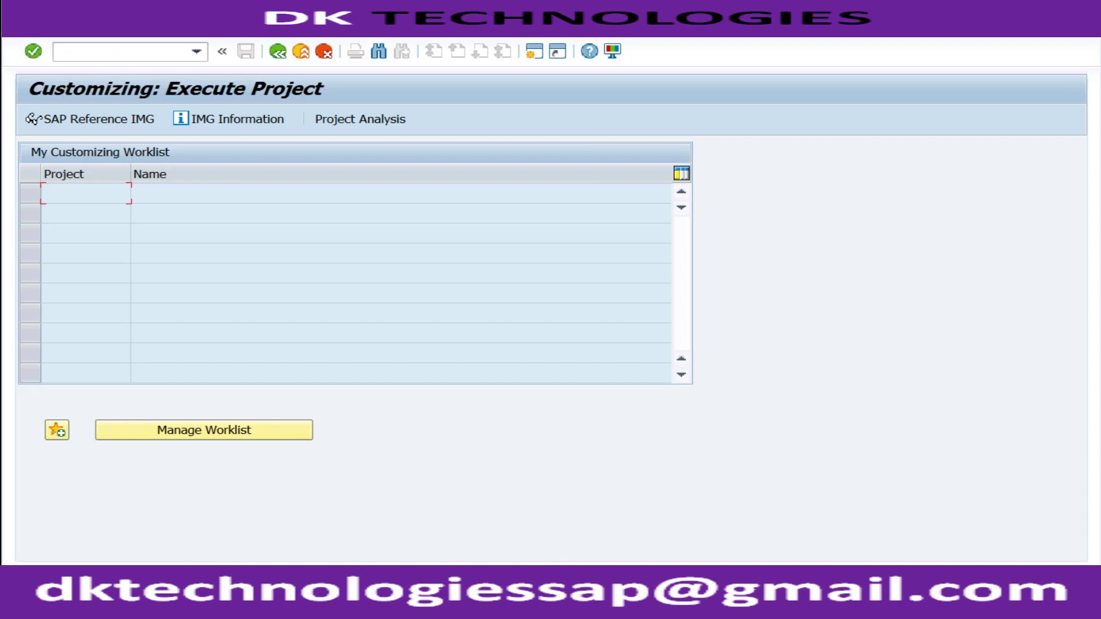
click(115, 121)
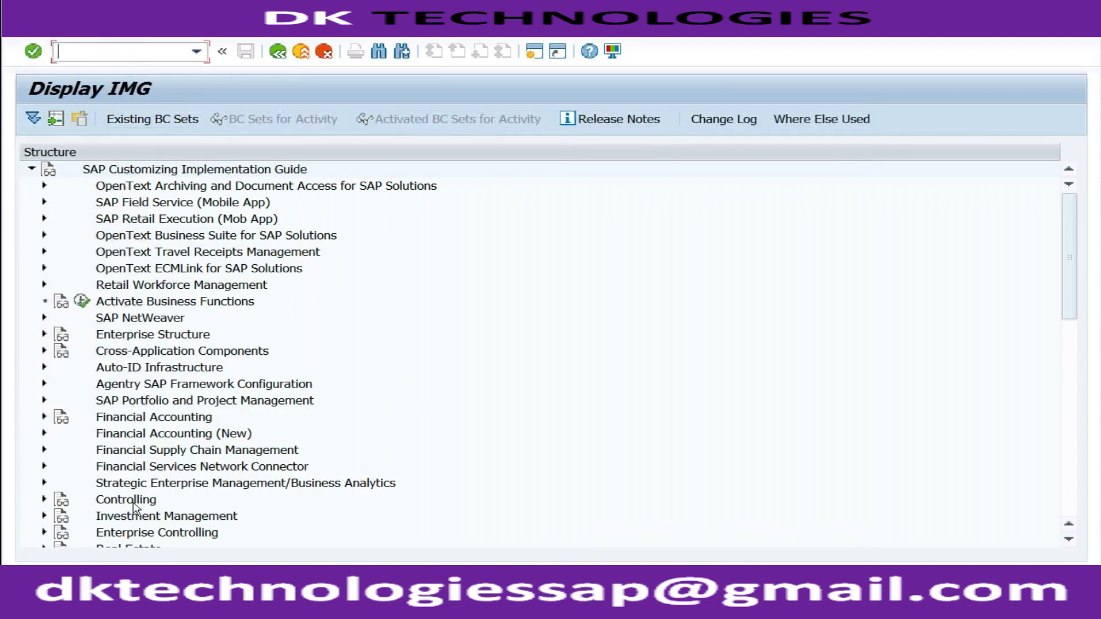
- Locate Controlling and Materials Management in the IMG structure and expand Sales and Distribution to view its configuration nodes
click(133, 504)
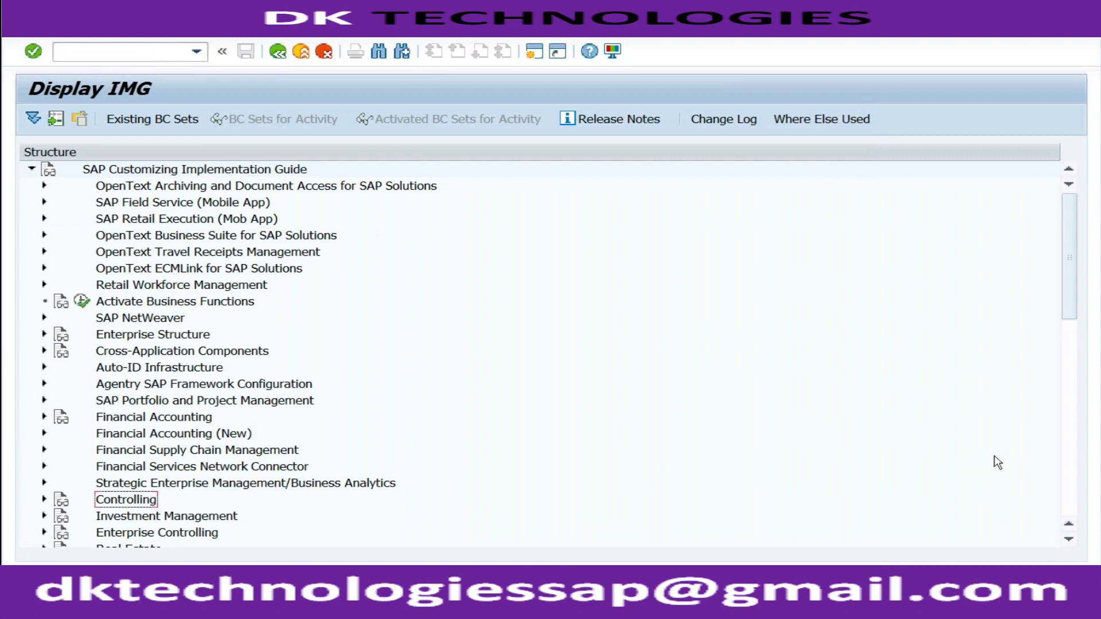
click(1073, 479)
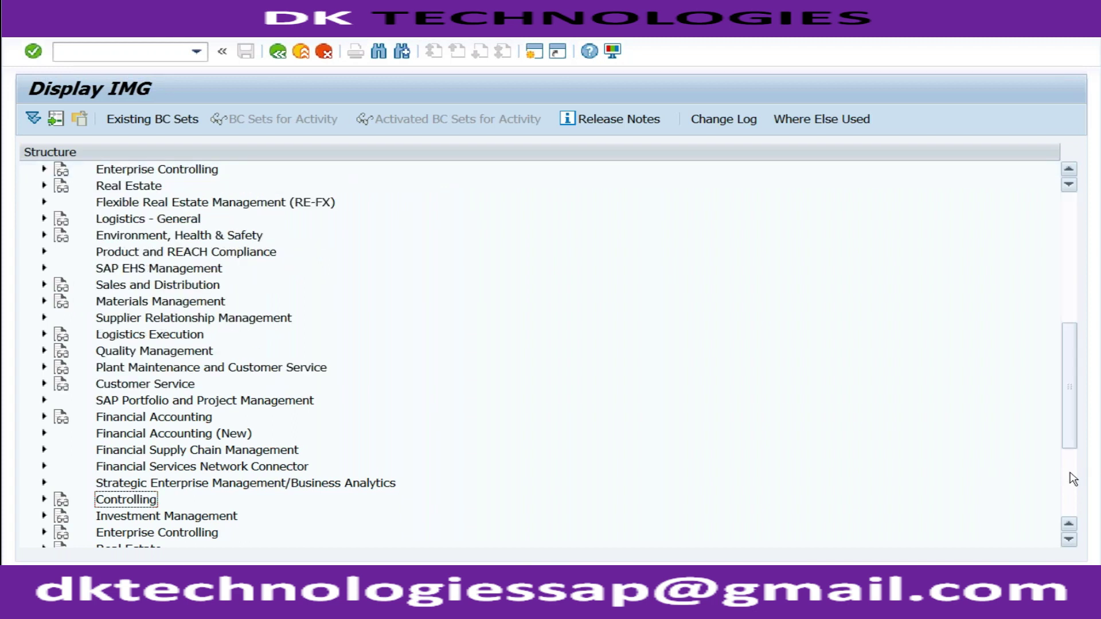
click(140, 303)
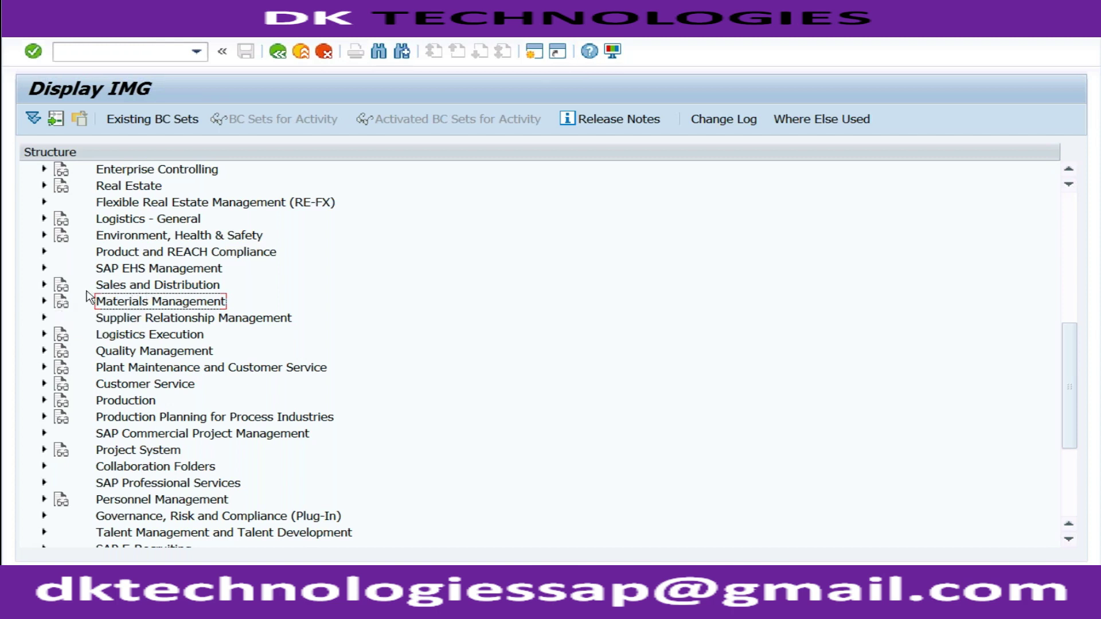
click(44, 285)
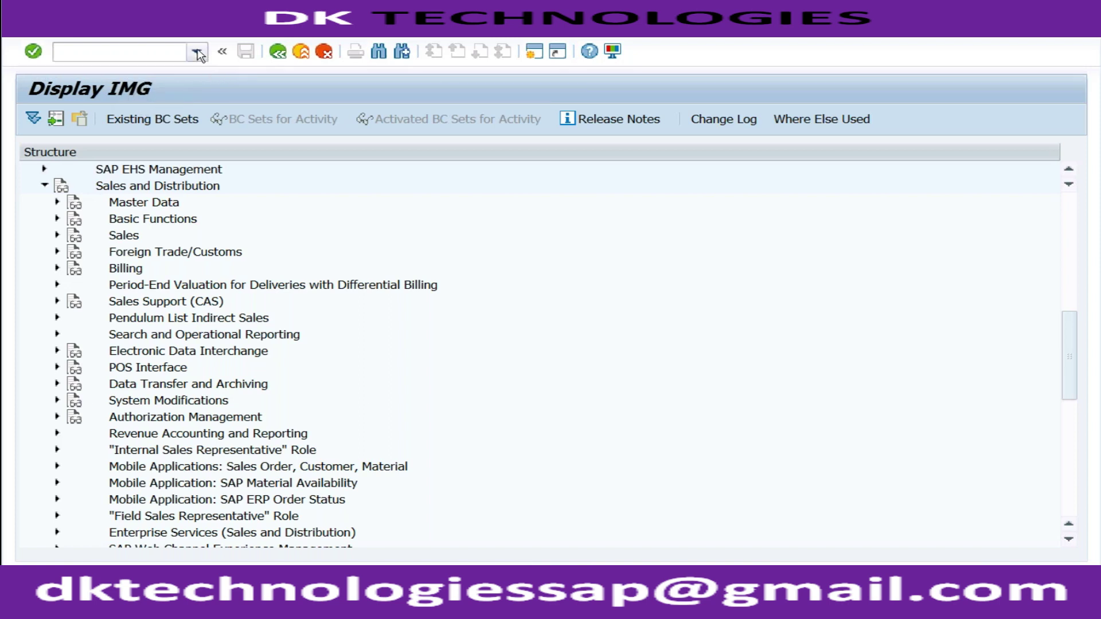
- Go back to SAP Easy Access and examine Materials Management and Sales and Distribution under Logistics, collapsing Logistics when done
click(302, 53)
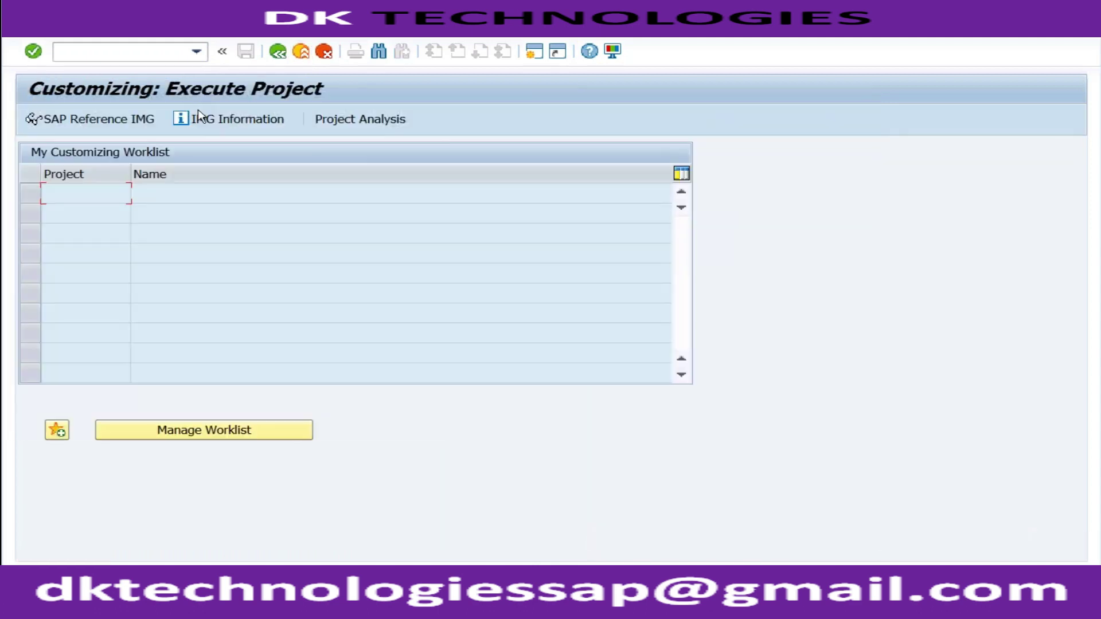
click(302, 53)
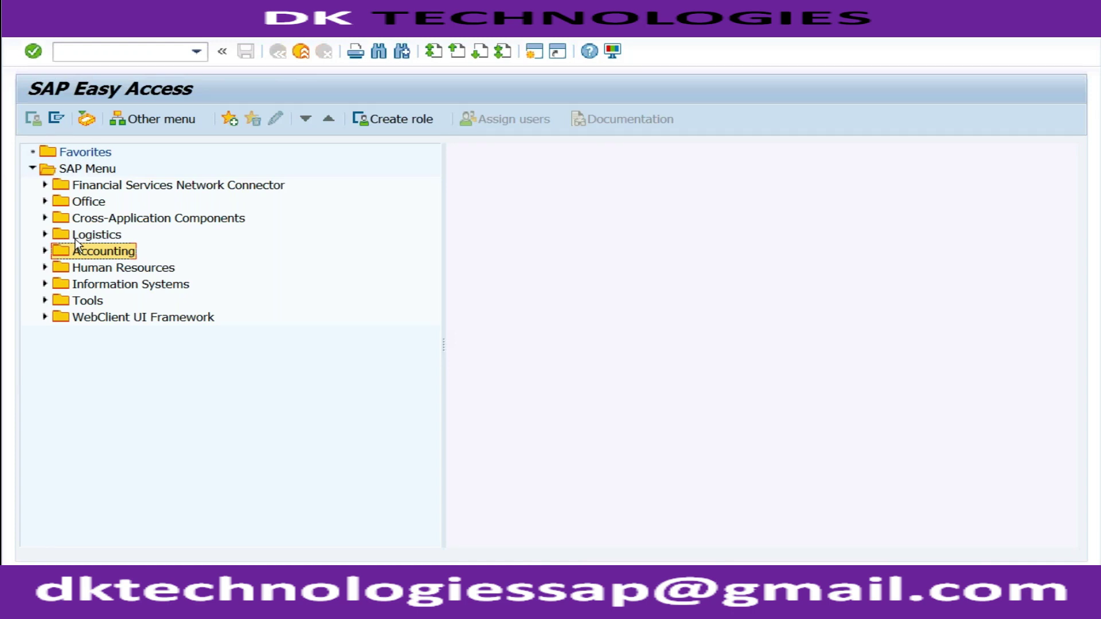
click(45, 235)
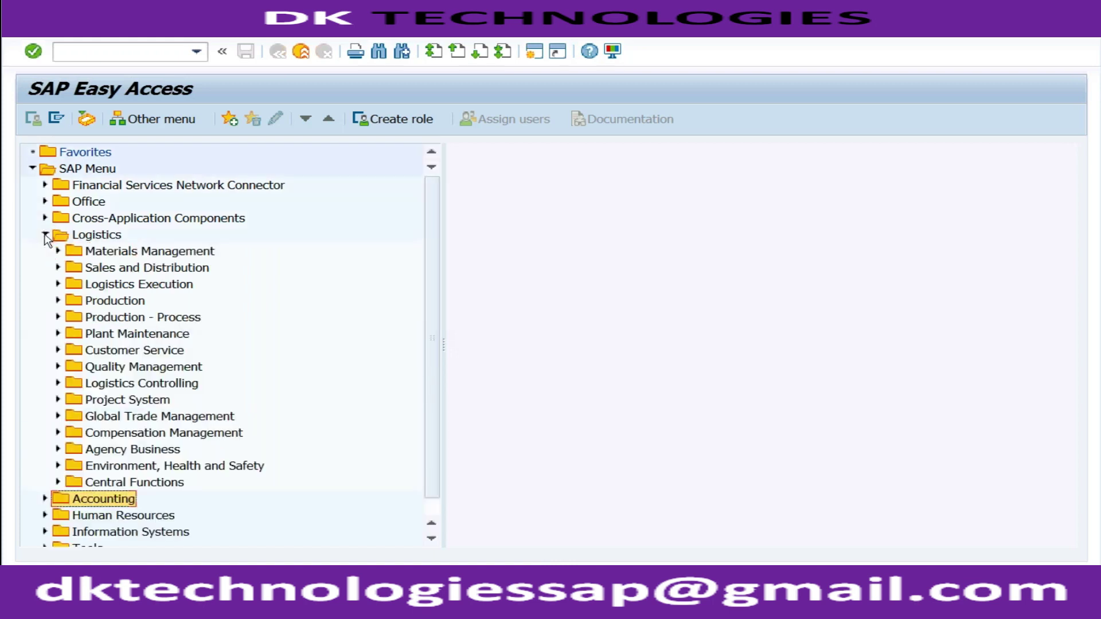
click(97, 252)
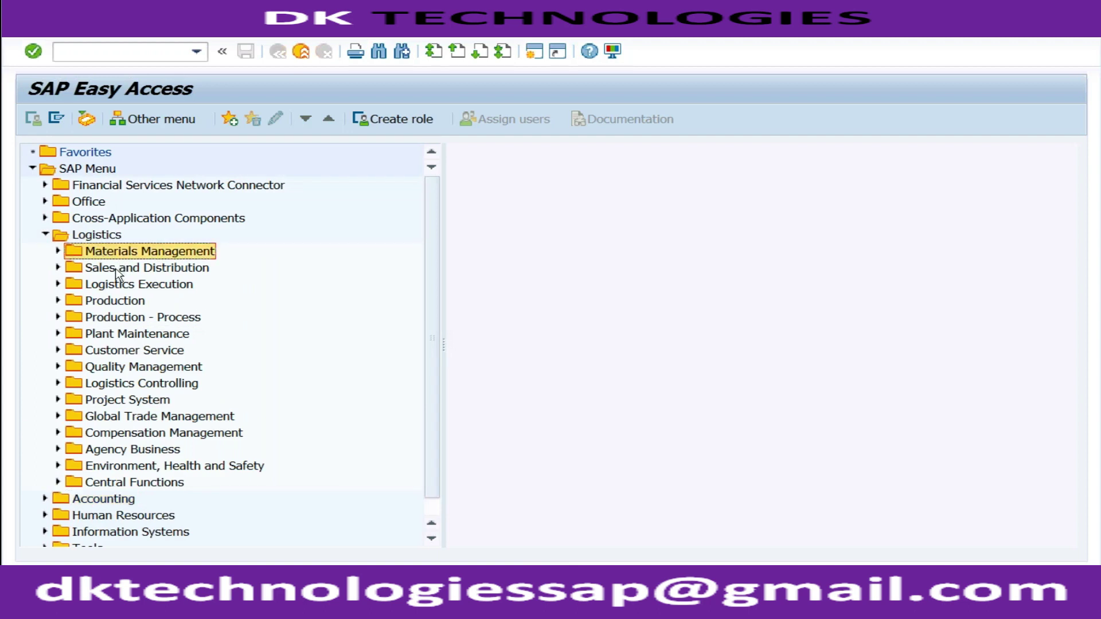
click(116, 268)
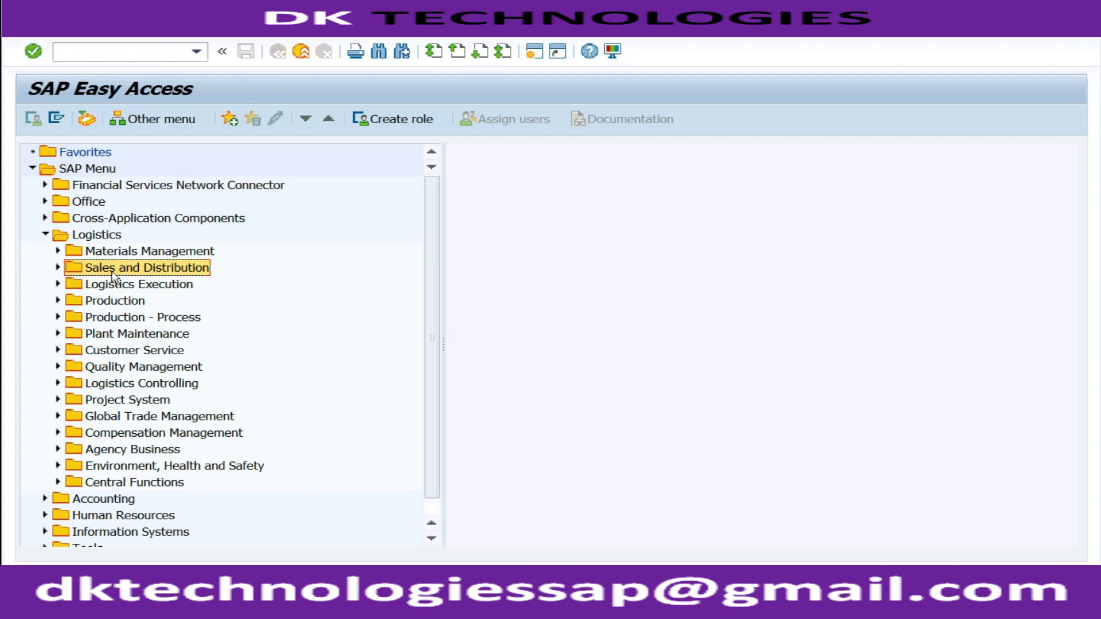
click(44, 234)
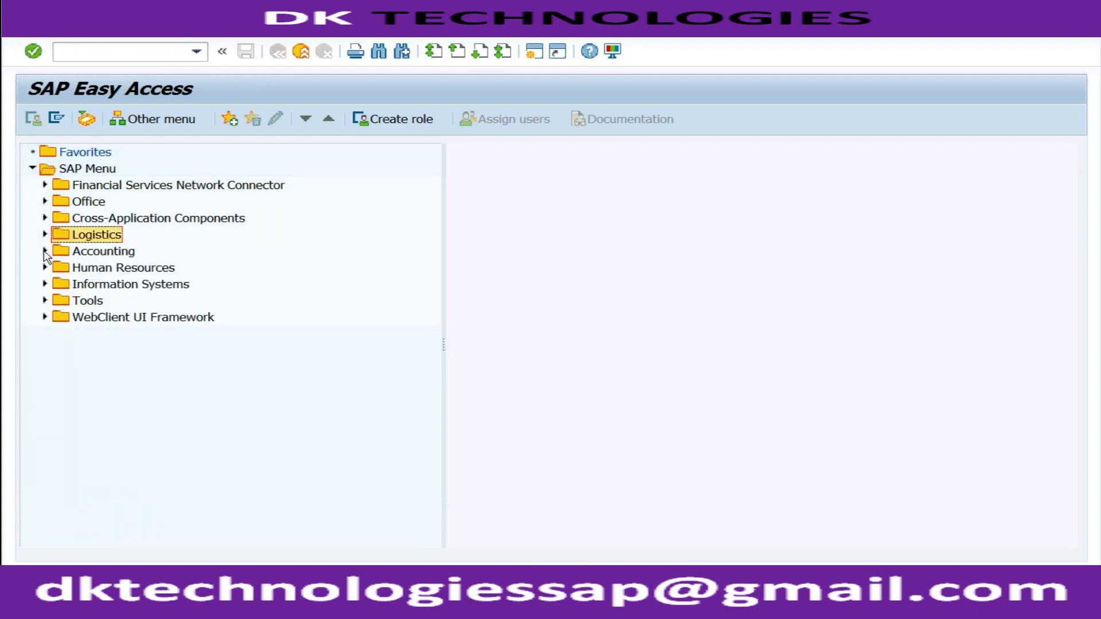
- Expand the Accounting folder and collapse its General Ledger and Financial Accounting subfolders to view the accounting areas
click(45, 252)
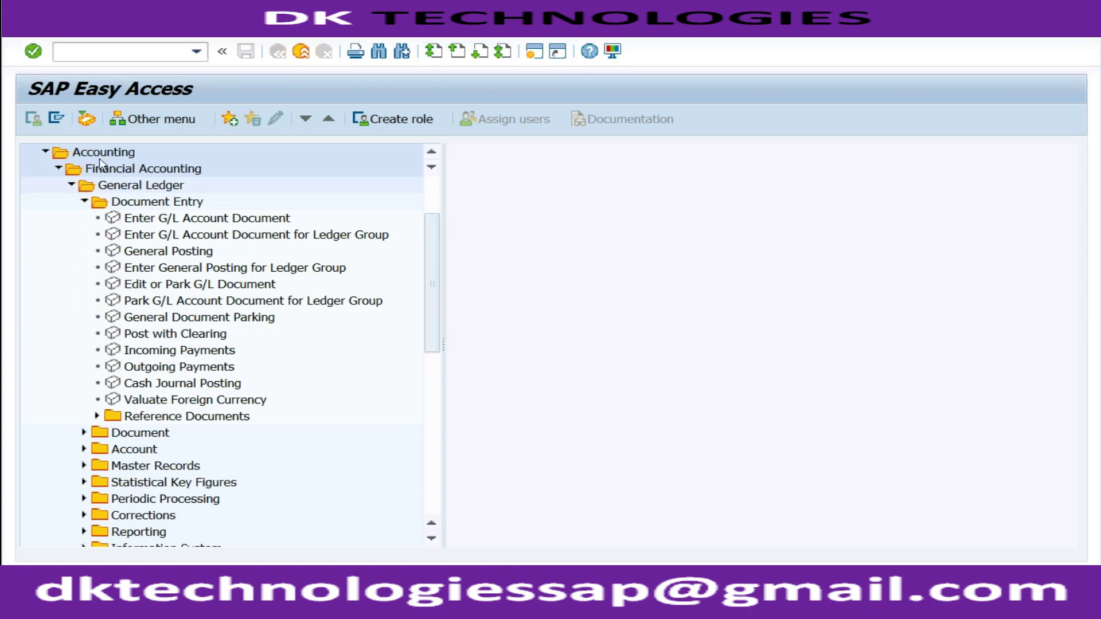
click(72, 185)
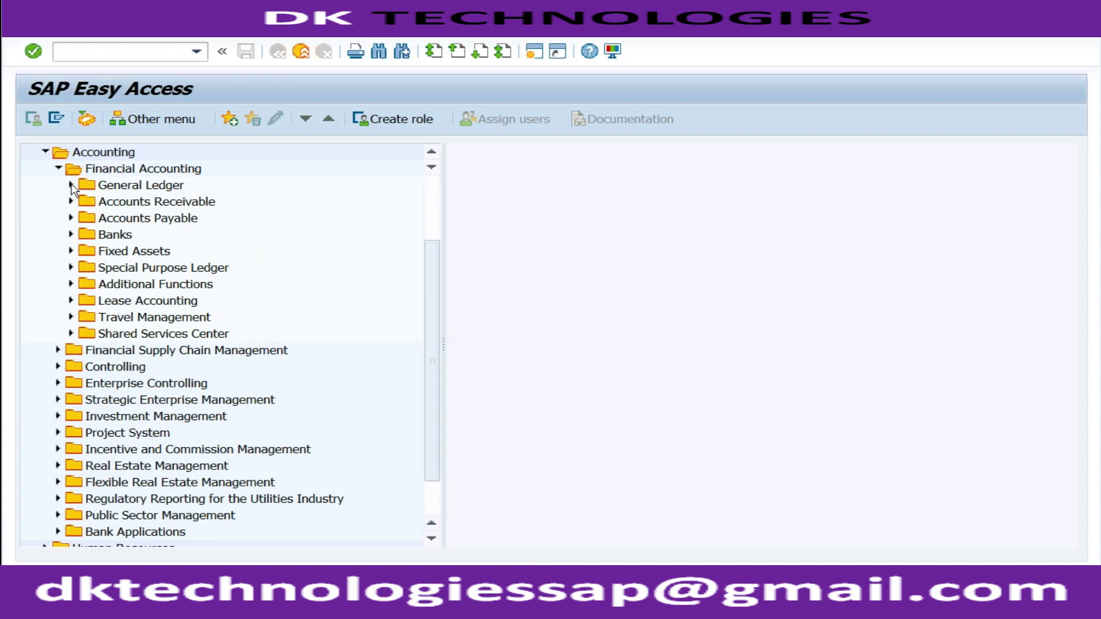
click(58, 169)
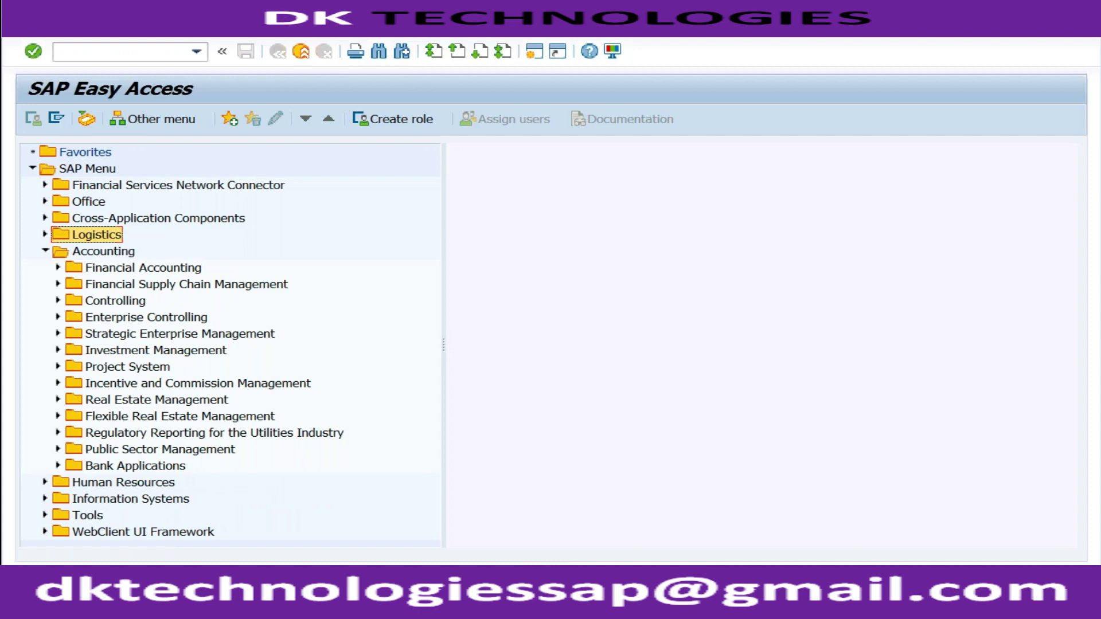
- Switch to SAP Logon 760 and open the logon screen of the S4 1909 system
mouse_move(223, 608)
click(226, 556)
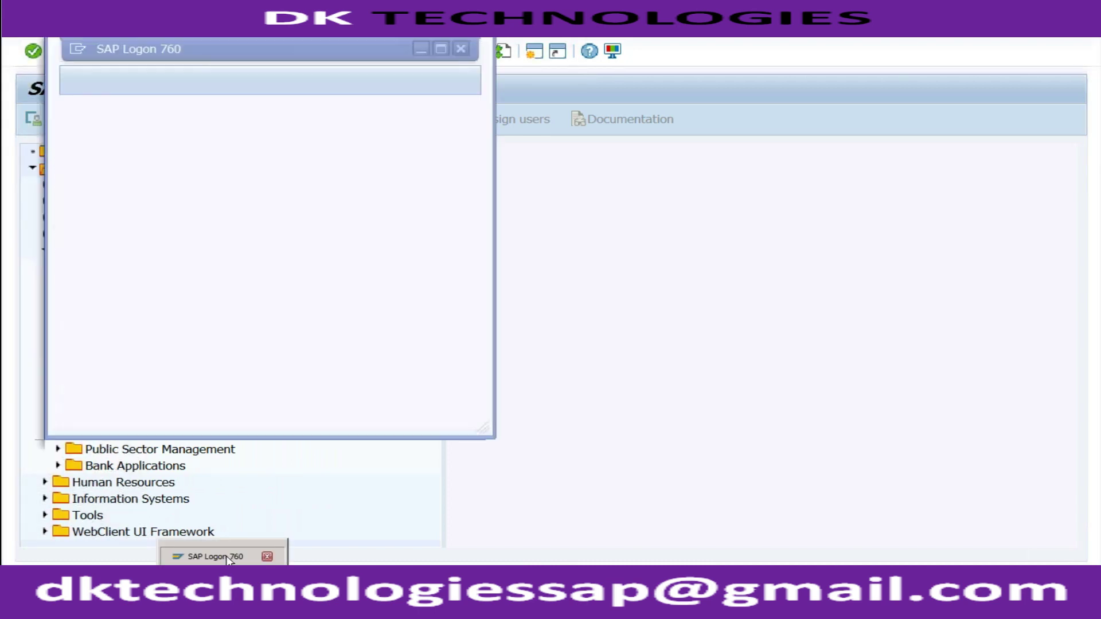
click(270, 142)
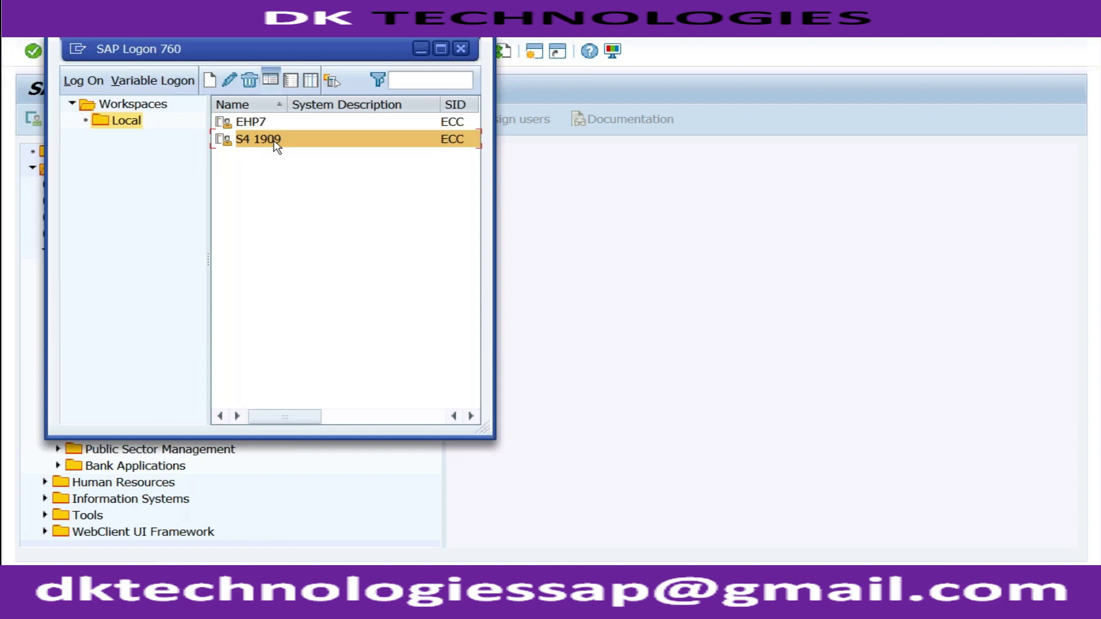
double_click(275, 143)
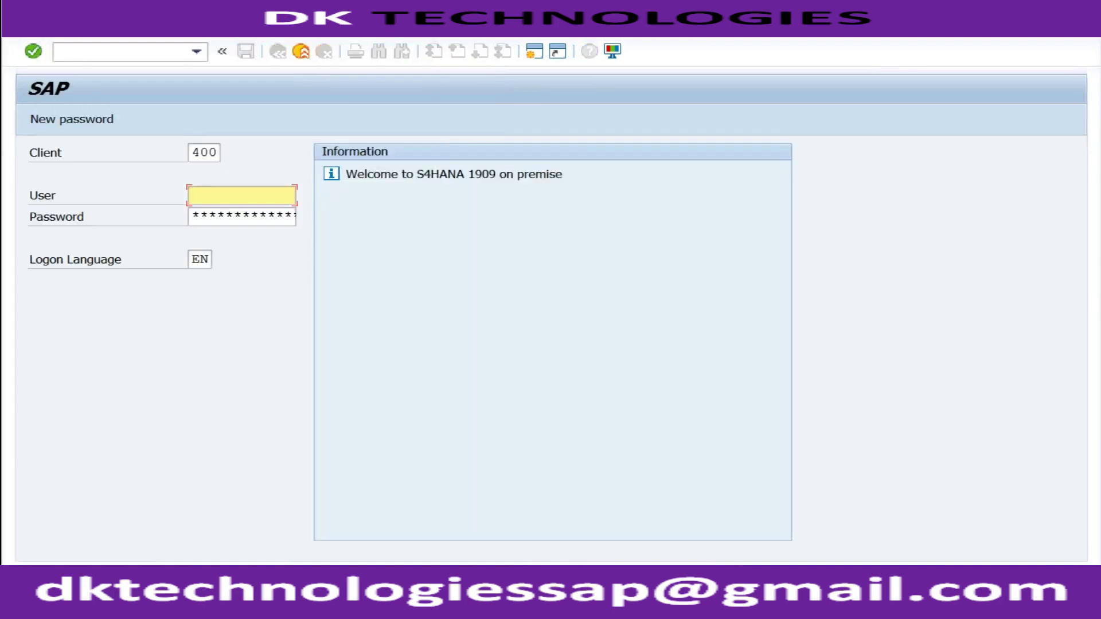
- Go through the Client, User, Password and Logon Language fields of the S/4HANA logon screen
click(217, 152)
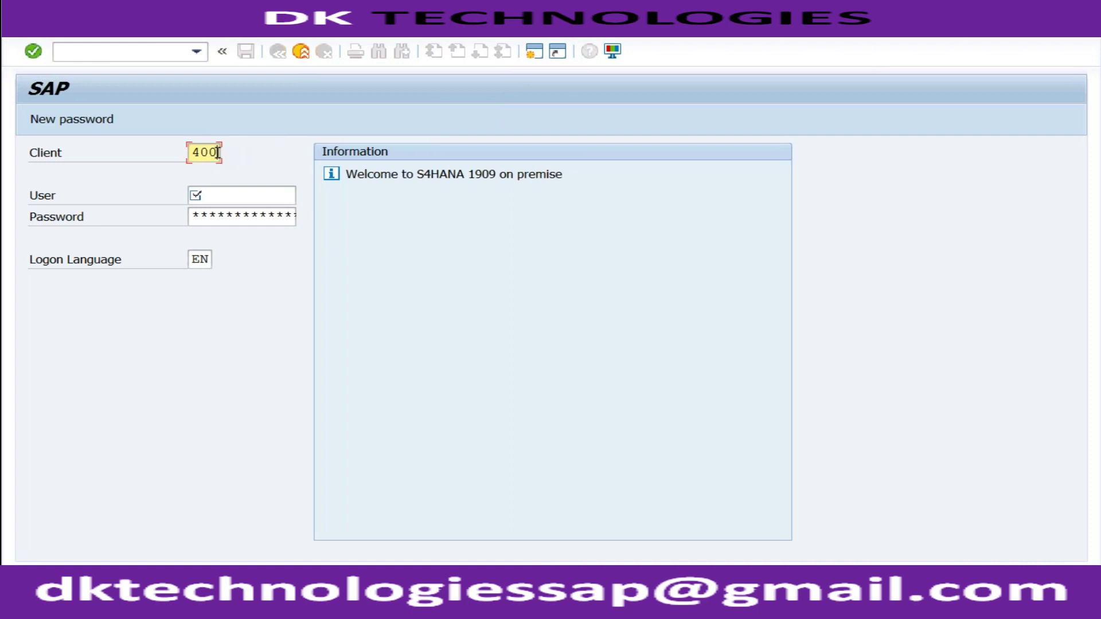
click(214, 197)
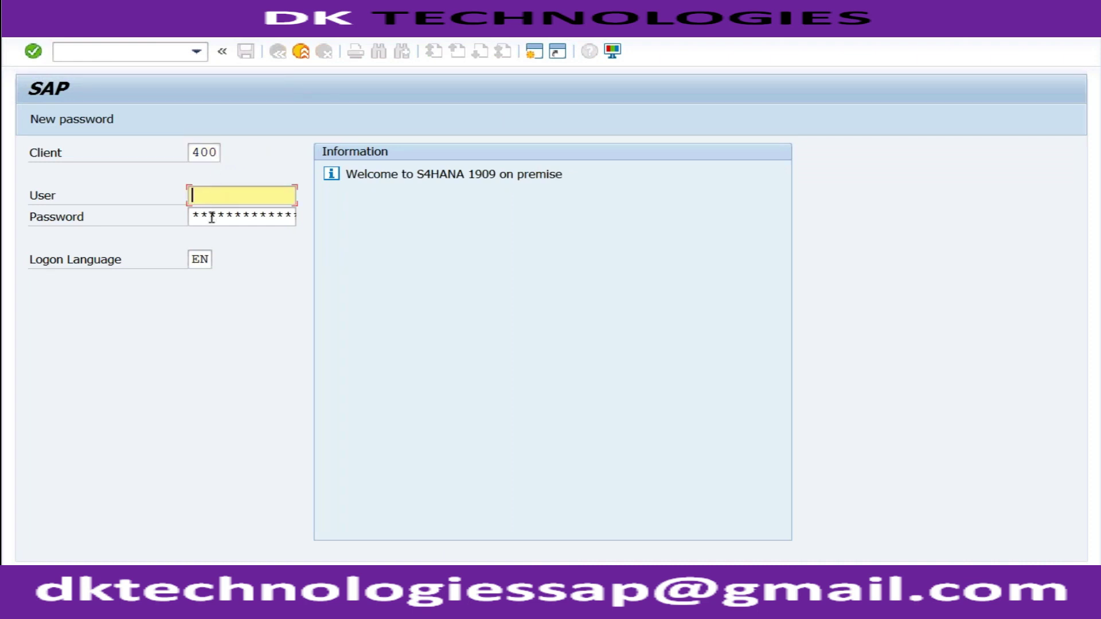
key(Tab)
click(206, 262)
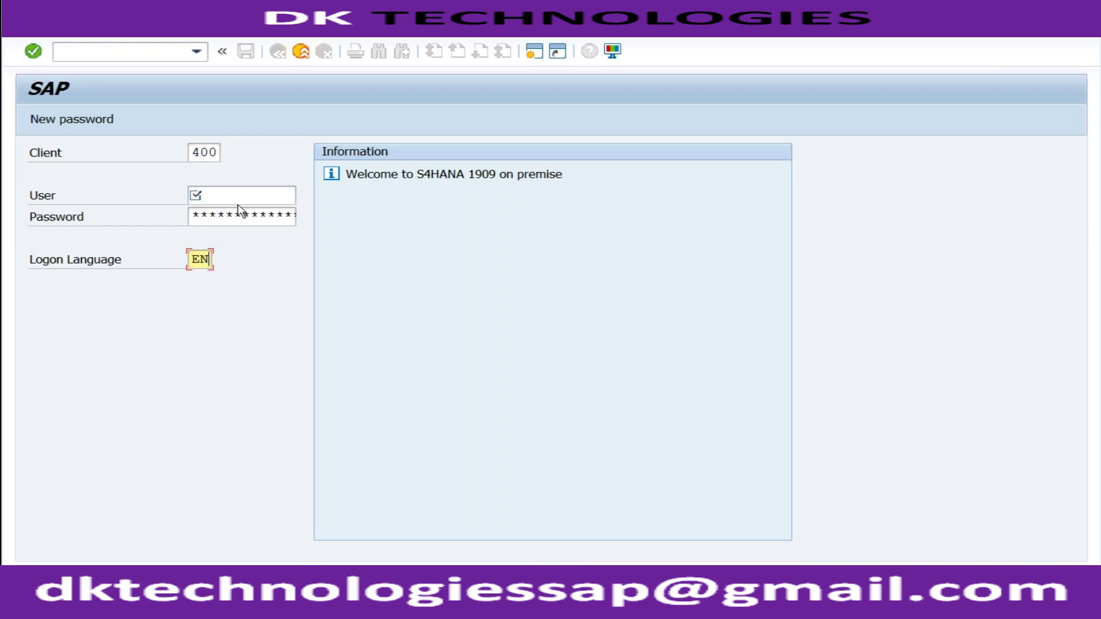
- Fill in the user name and the account password for client 400 on the logon screen
click(209, 195)
key(BackSpace)
key(Down)
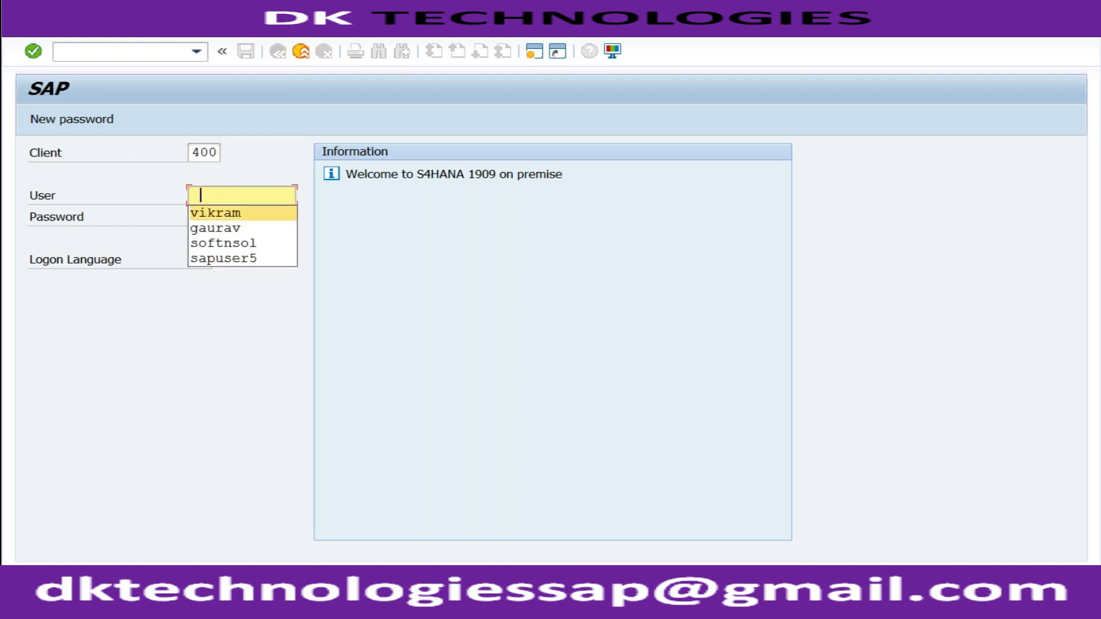
key(Tab)
text(********)
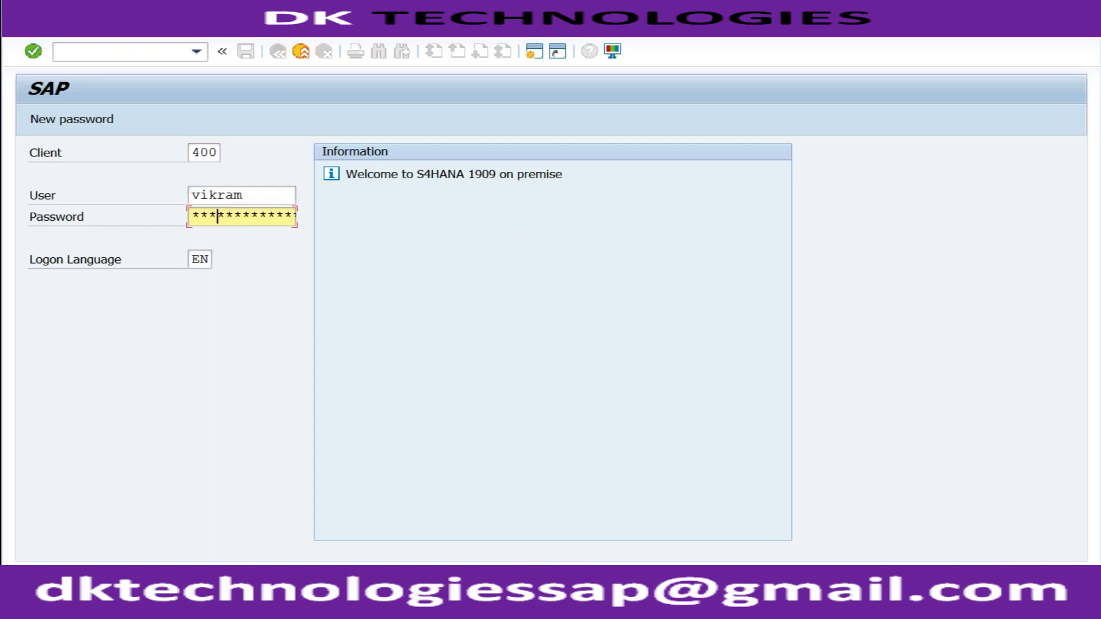
text(**)
click(200, 154)
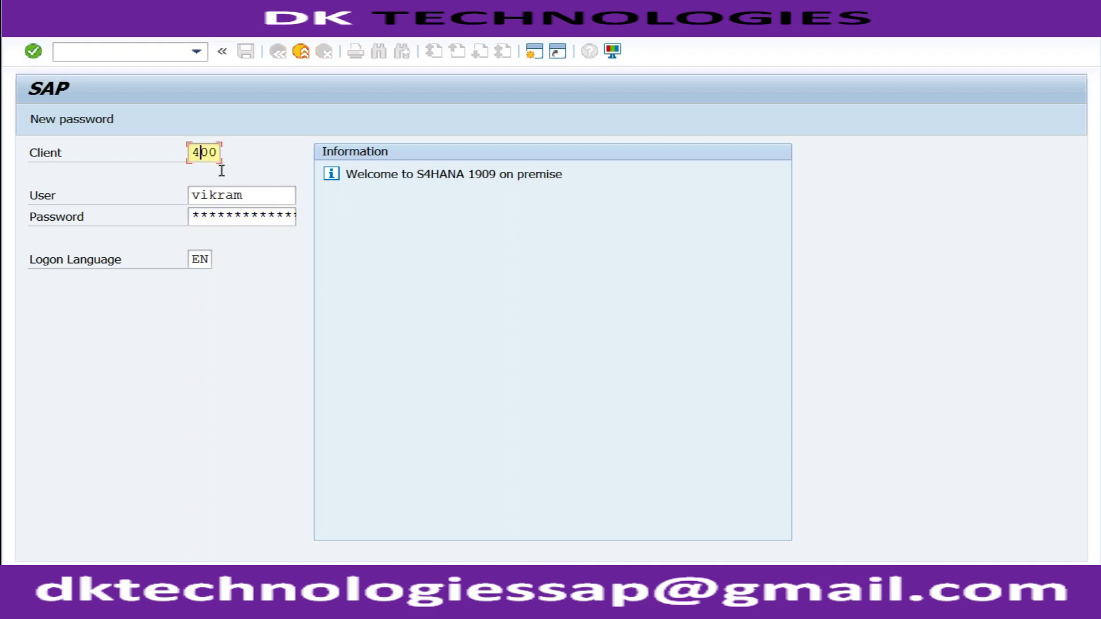
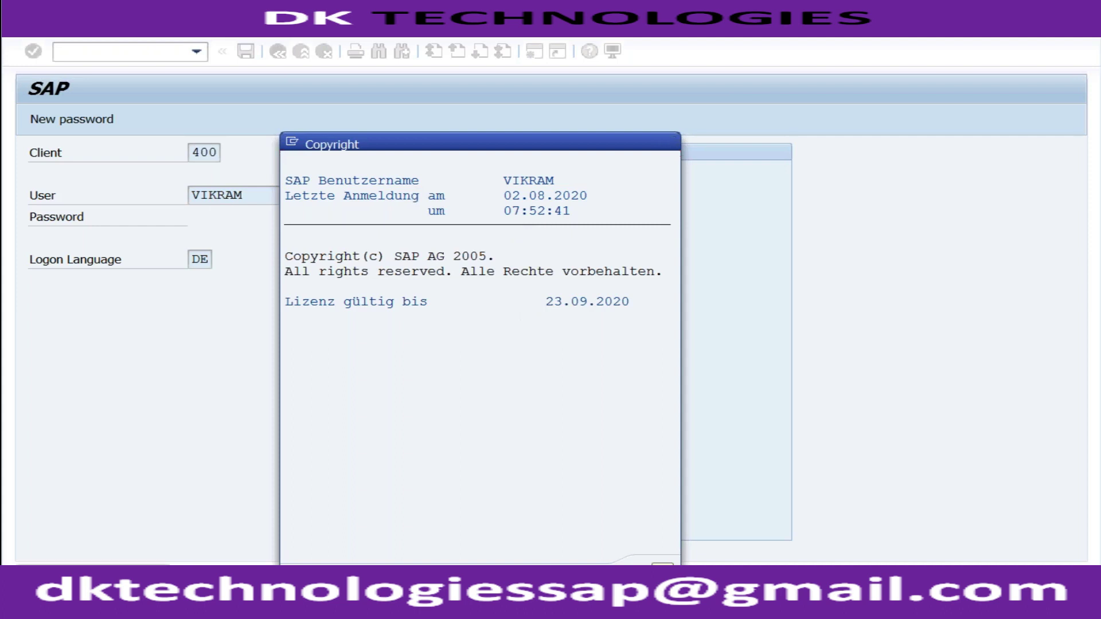
- Dismiss the copyright notice to enter SAP Easy Access and collapse the Favoriten folder
key(Return)
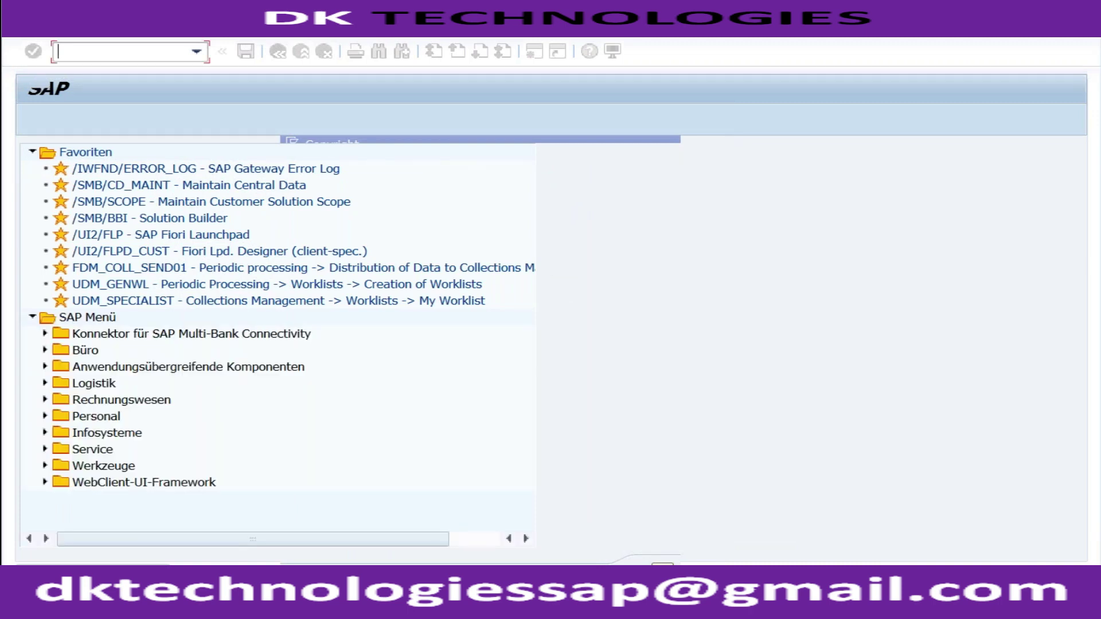
click(32, 152)
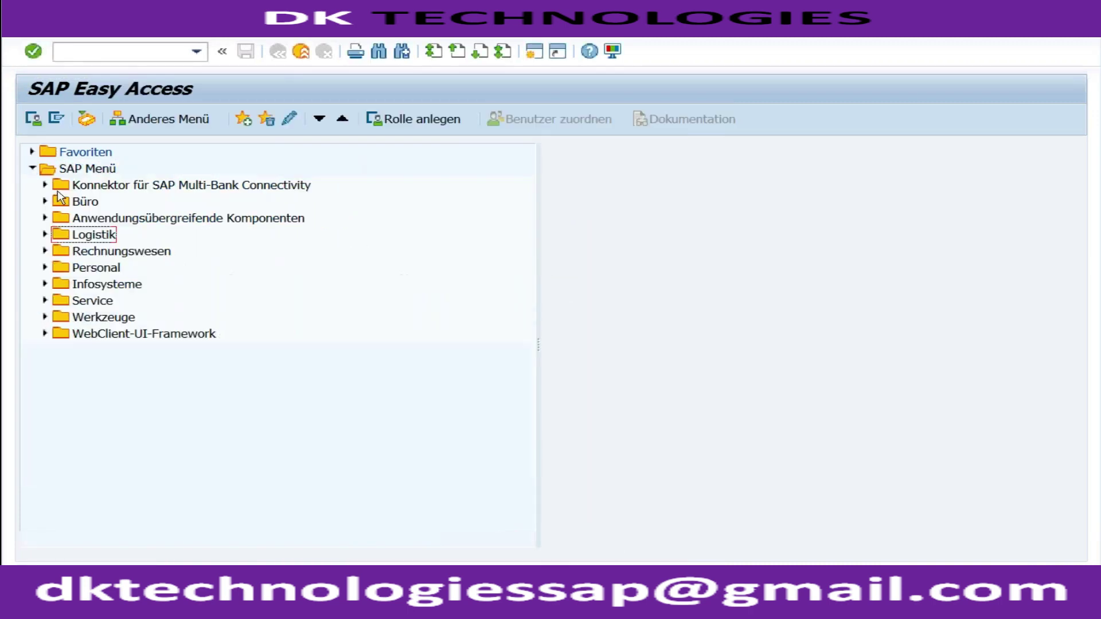
- Examine the Logistik, Rechnungswesen and Personal folders in the SAP Menü of the S/4HANA system
click(97, 268)
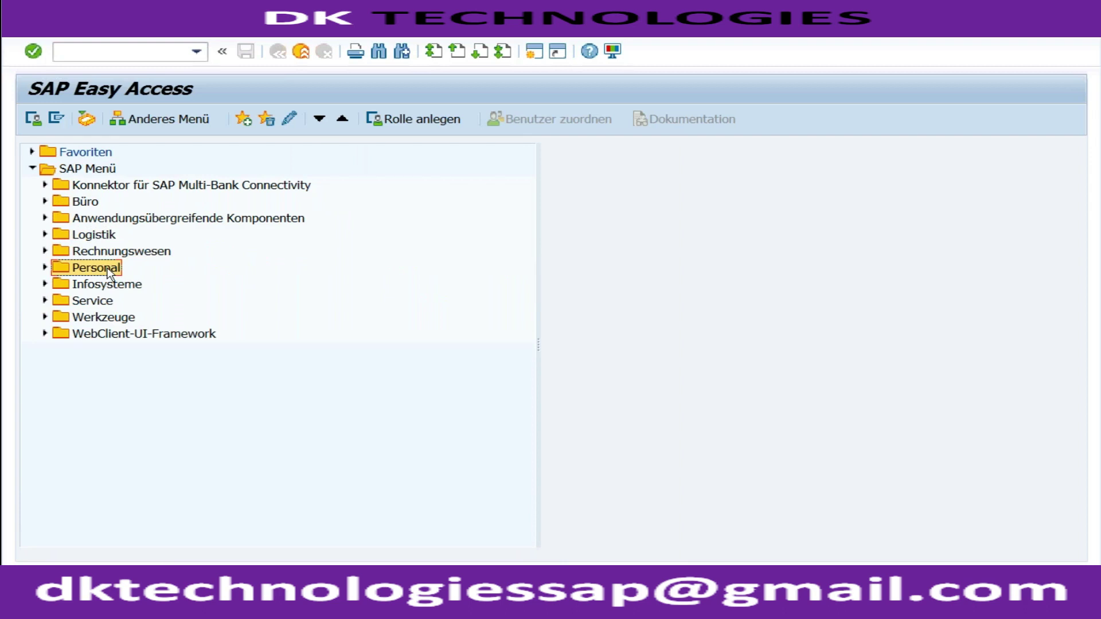
click(99, 237)
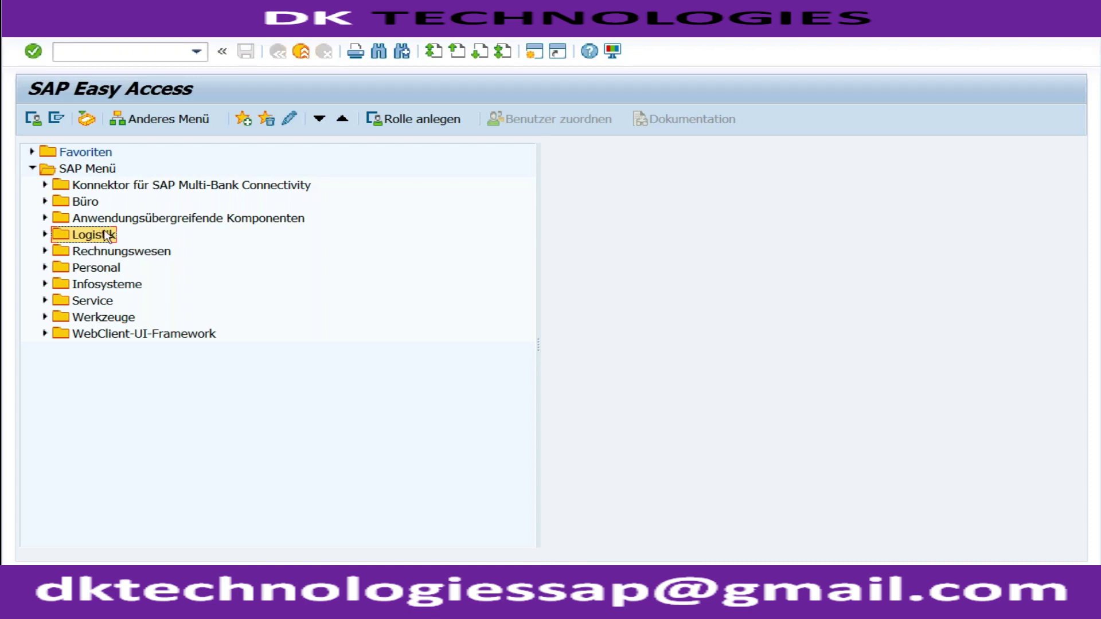
click(105, 256)
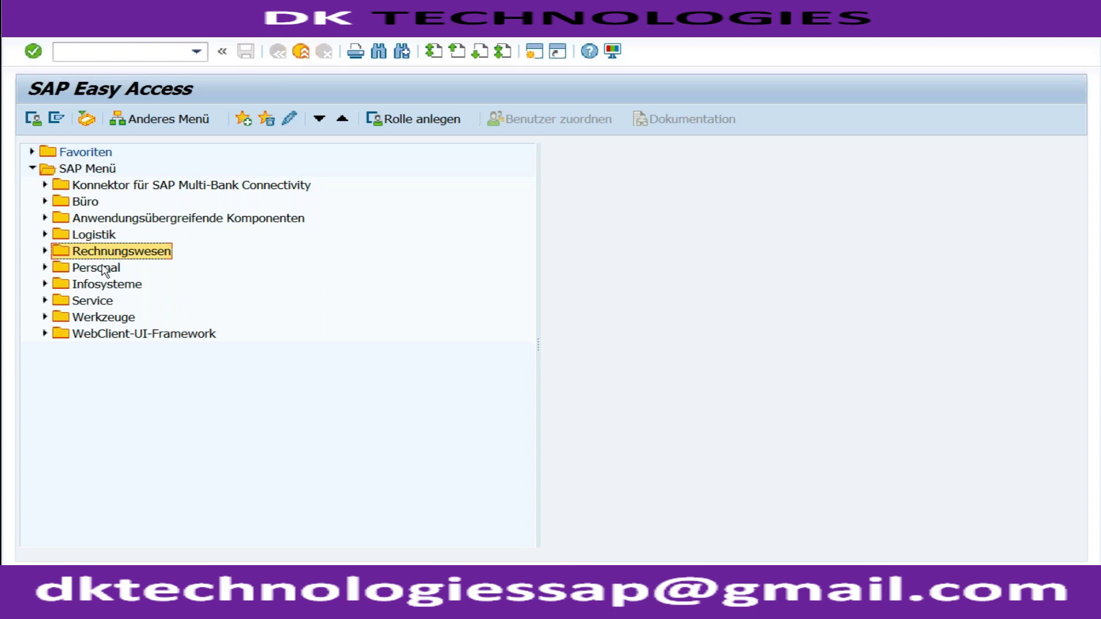
click(102, 270)
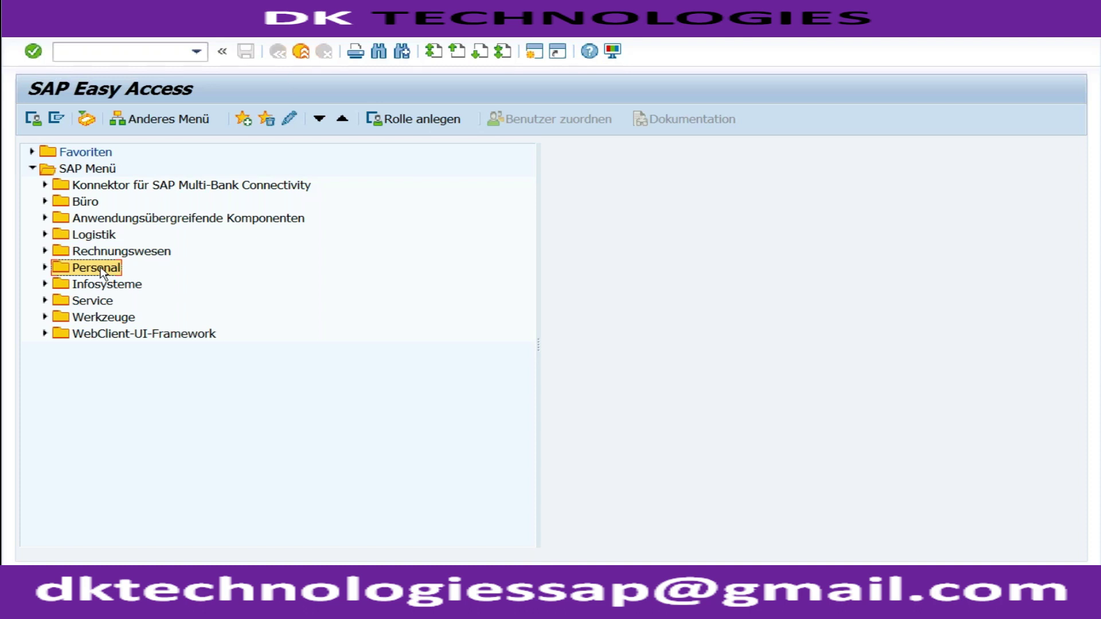
click(125, 56)
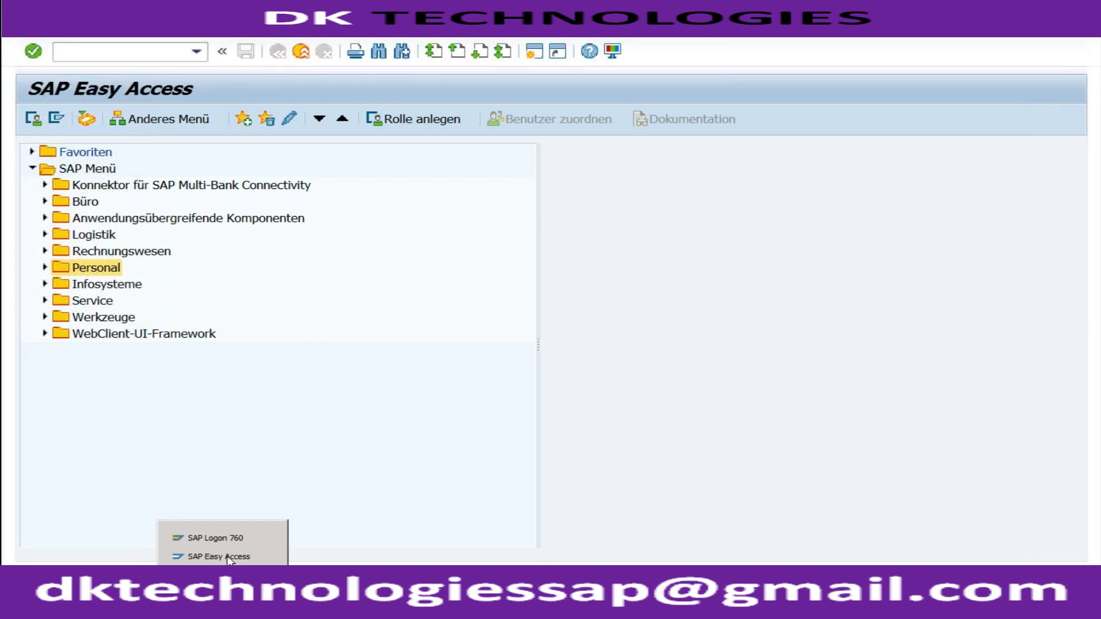
- Switch to the English ECC session of SAP Easy Access and start transaction fs00 for central G/L account editing
click(230, 556)
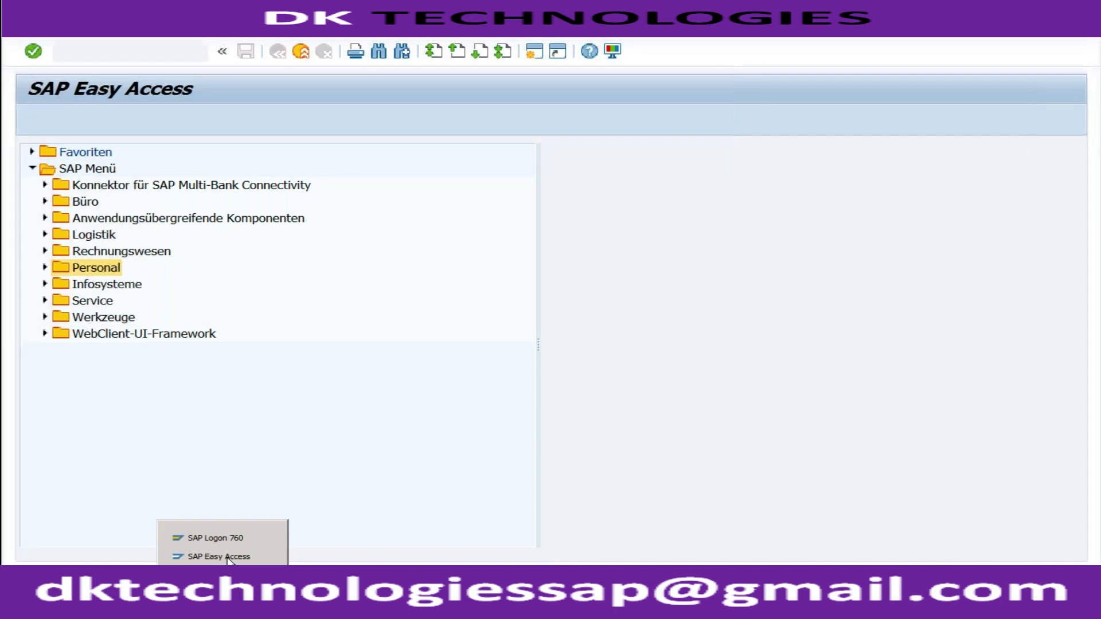
click(230, 557)
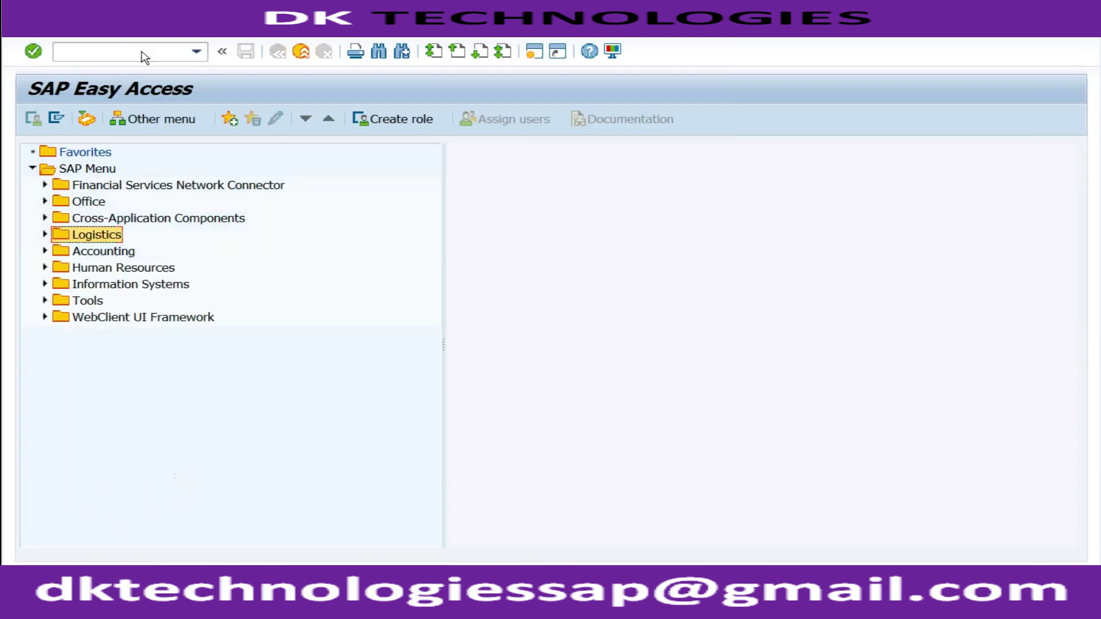
click(140, 54)
text(fs00)
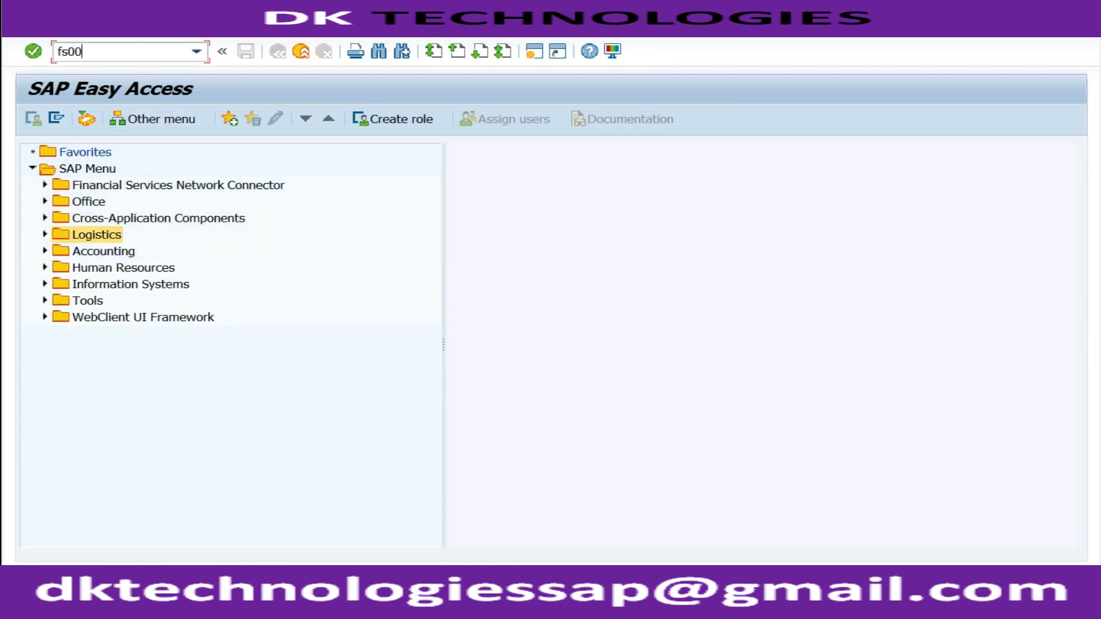
key(Return)
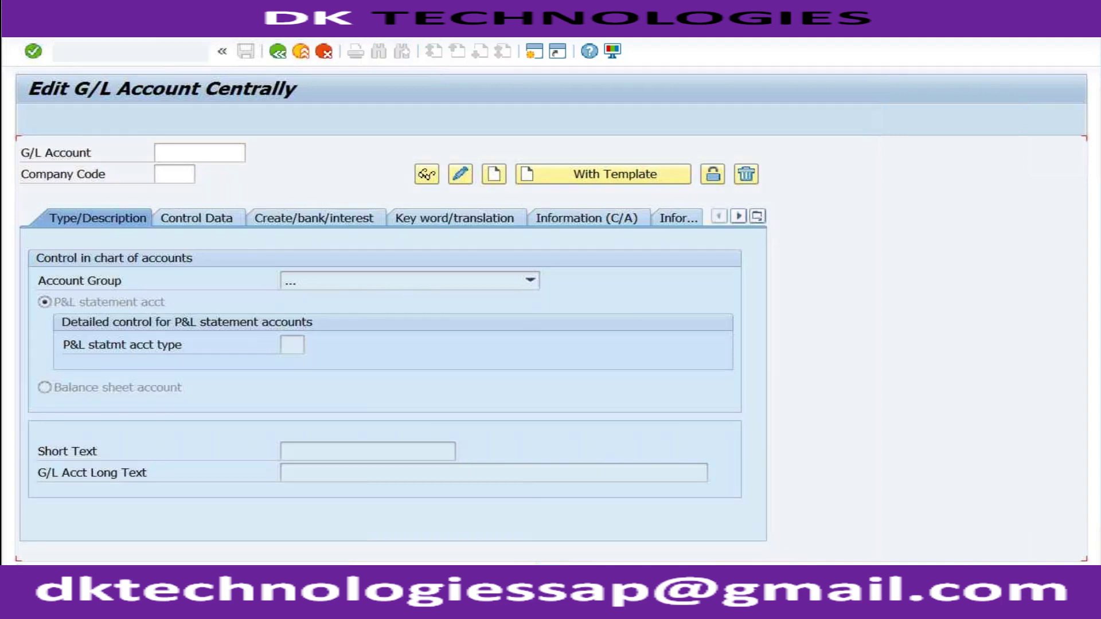
- Start transaction spro in place of the current one and display the SAP Reference IMG
key(ctrl+slash)
text(/nspro)
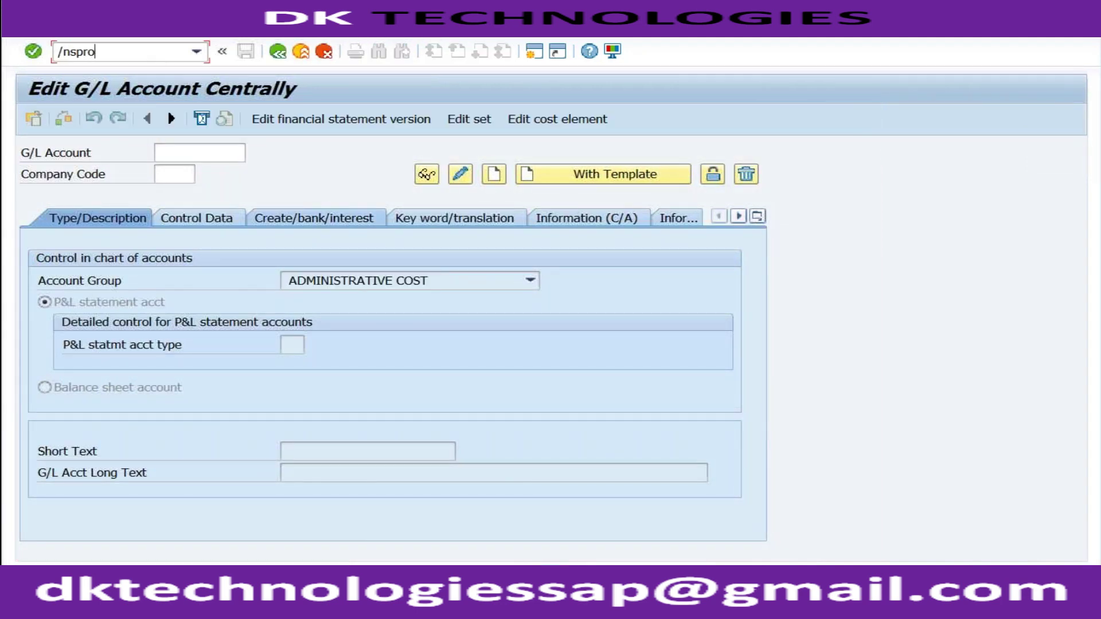
key(Return)
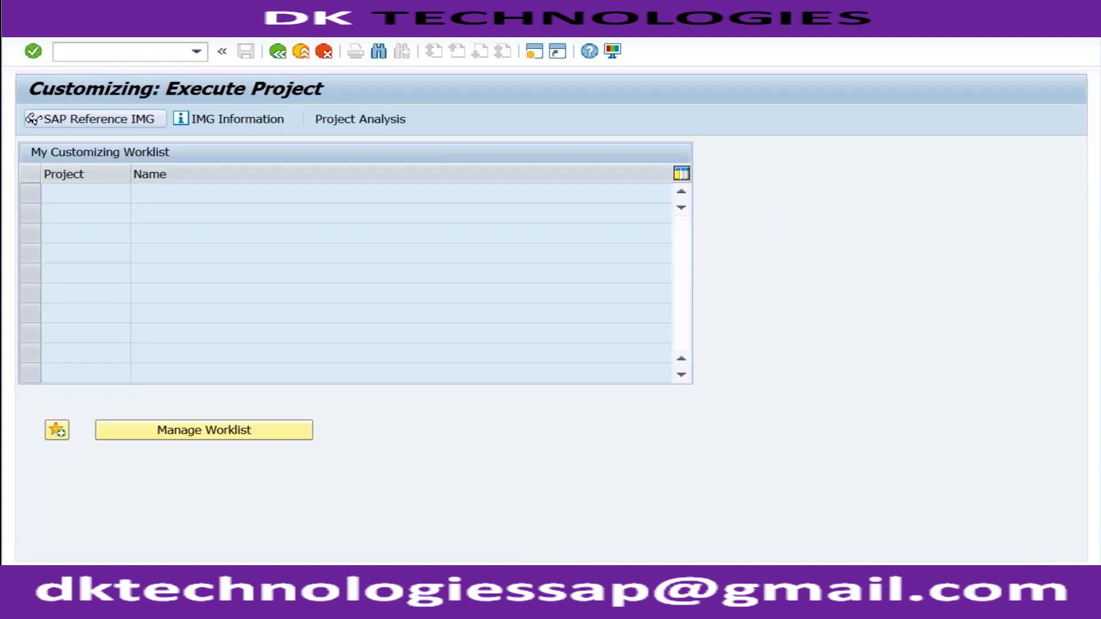
click(33, 119)
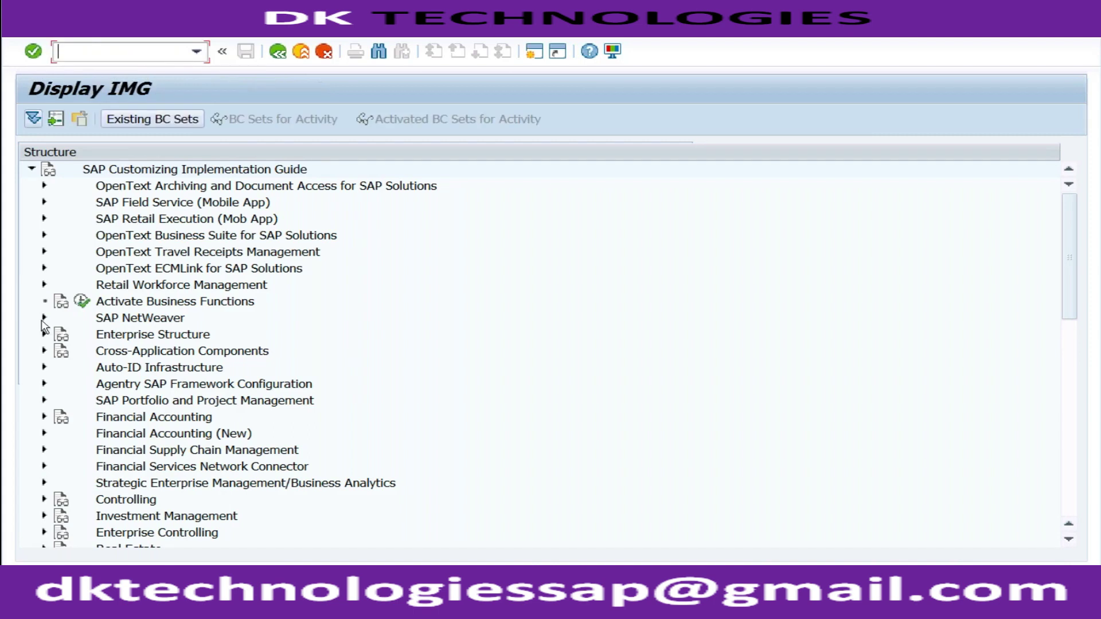
- Examine the General settings of SAP NetWeaver and the Financial Accounting Global Settings (New), collapsing each branch
click(44, 319)
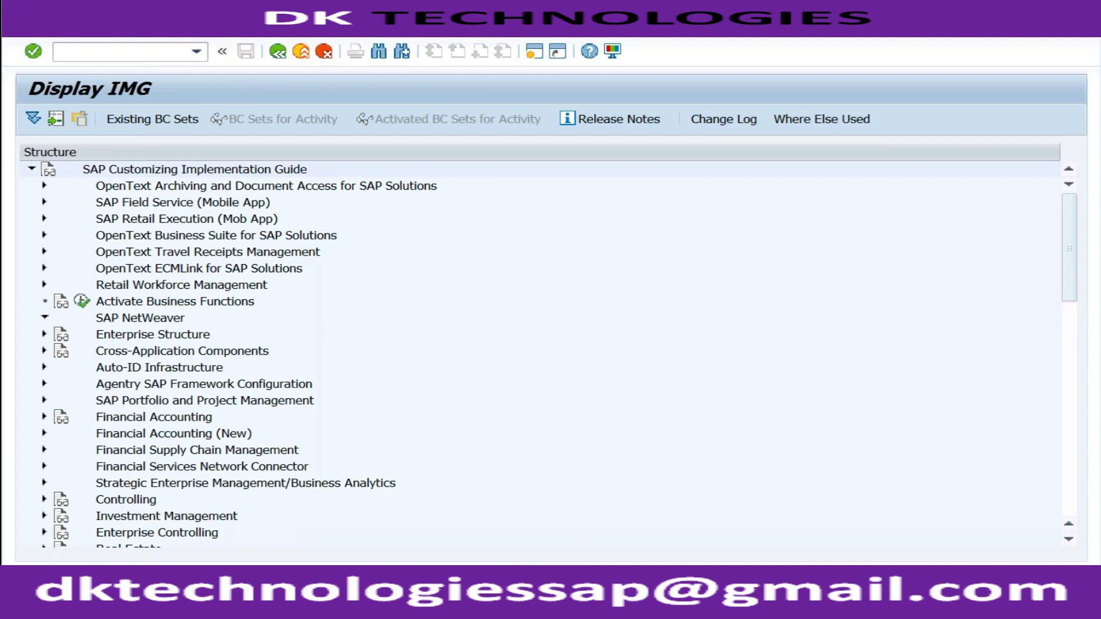
click(57, 384)
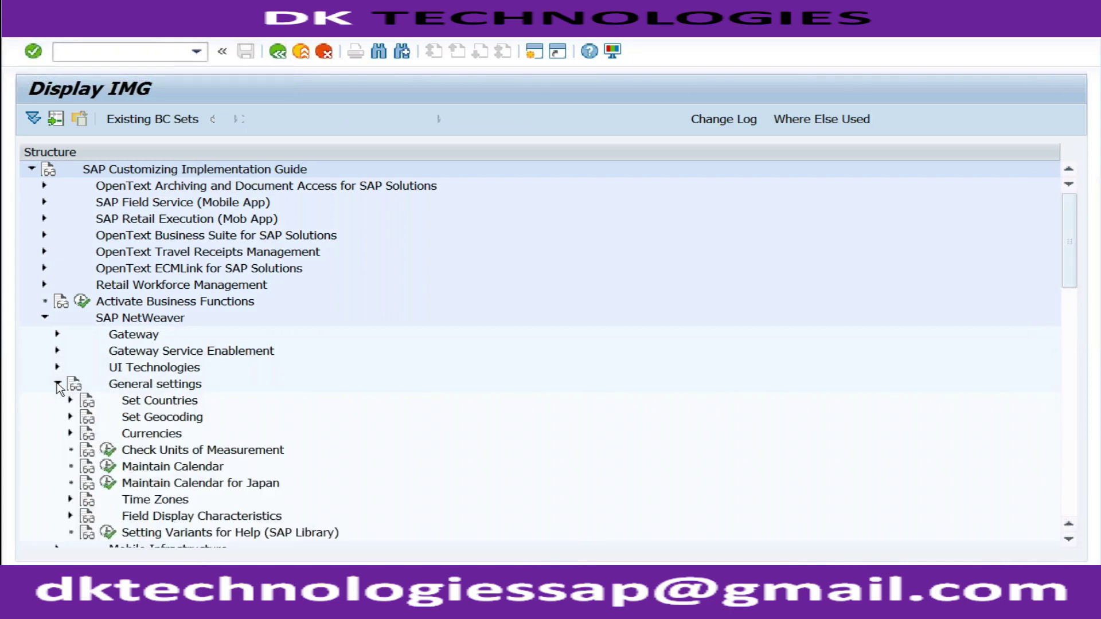
click(45, 318)
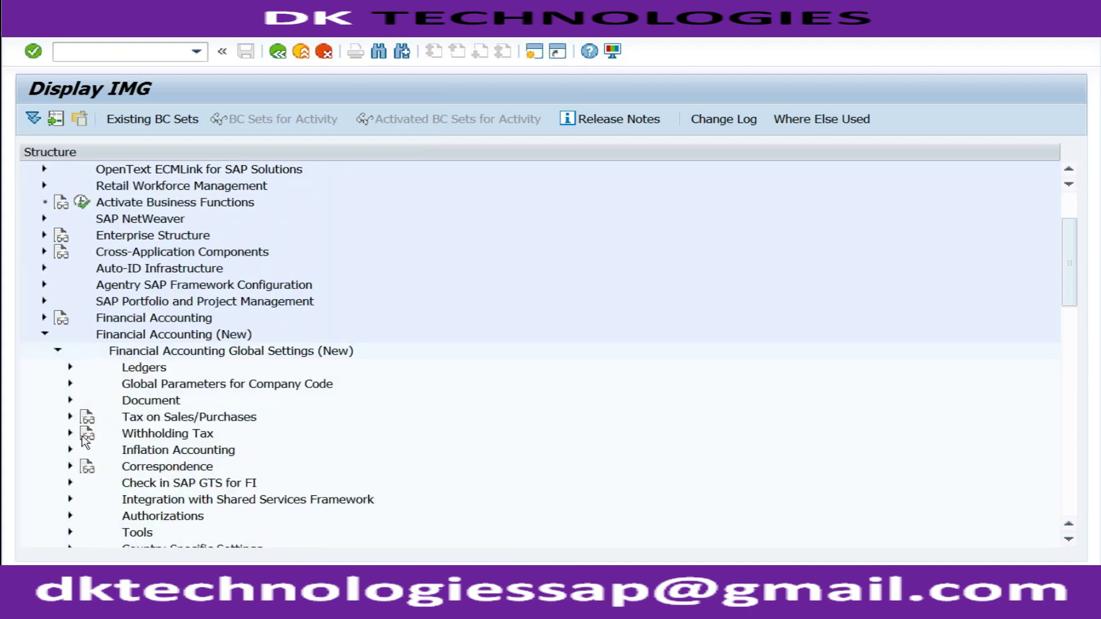
click(58, 352)
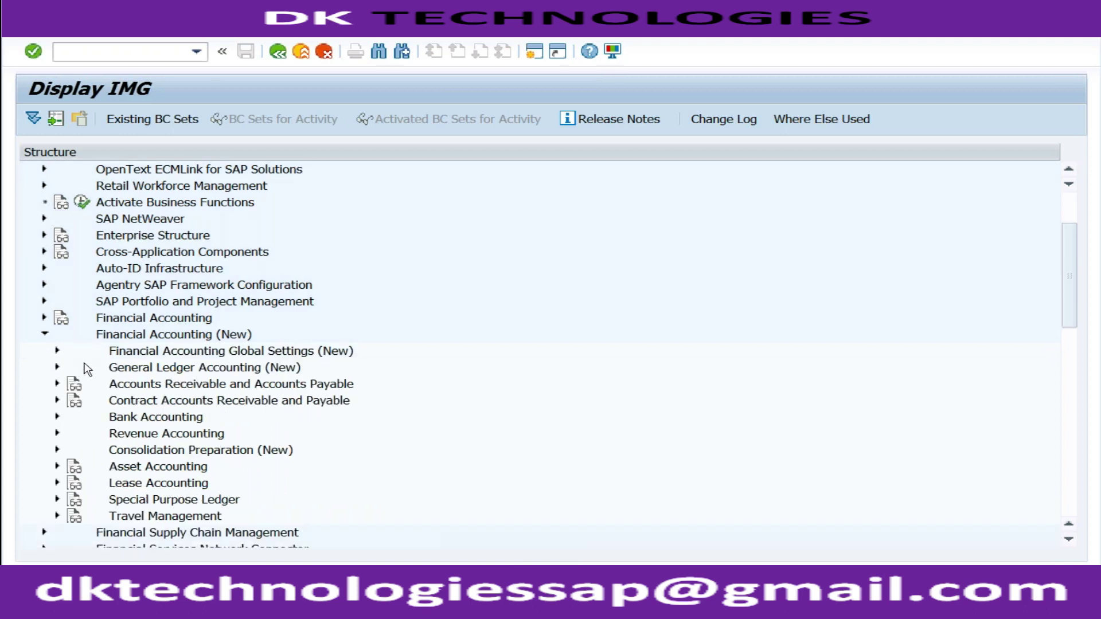
- Under General Ledger Accounting (New), go through Master Data, G/L Accounts and Preparations to the chart of accounts list and show the details of 0409
click(57, 367)
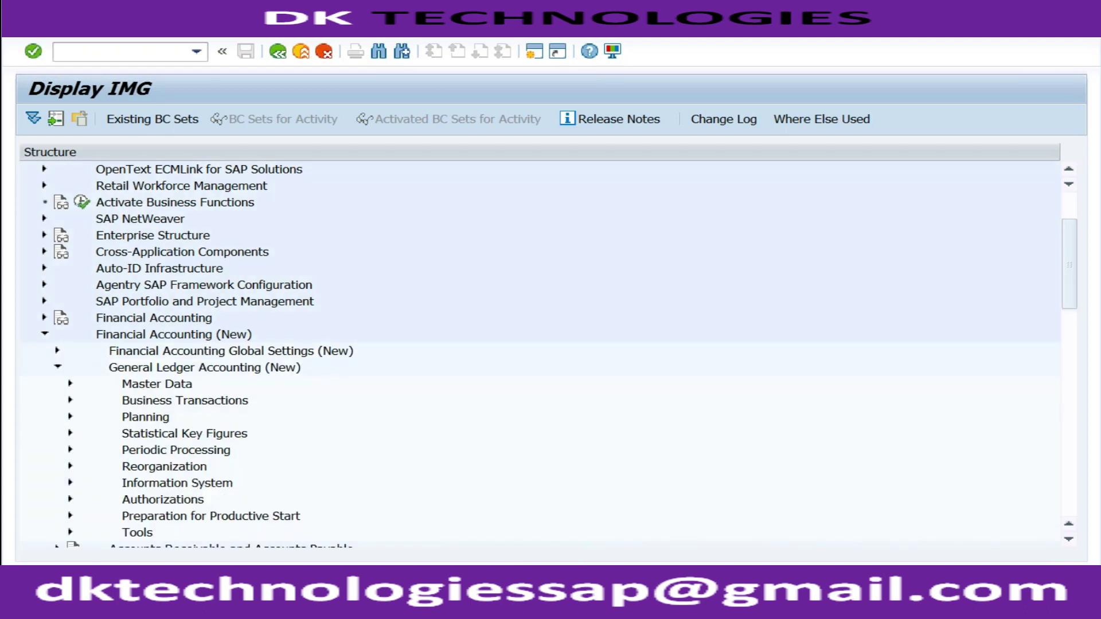
click(71, 384)
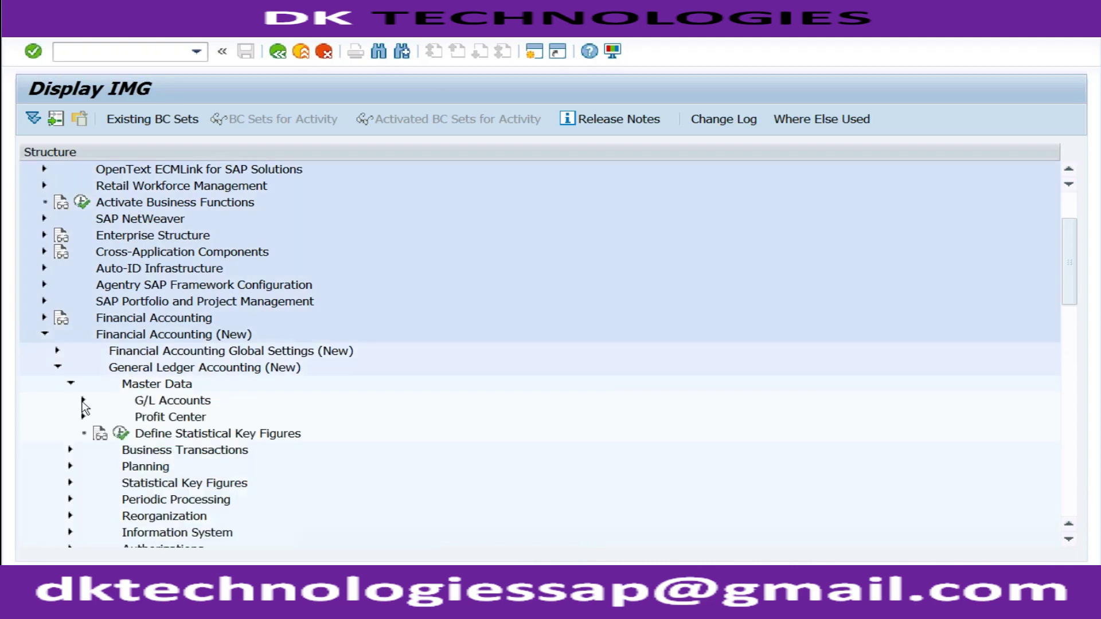
click(84, 400)
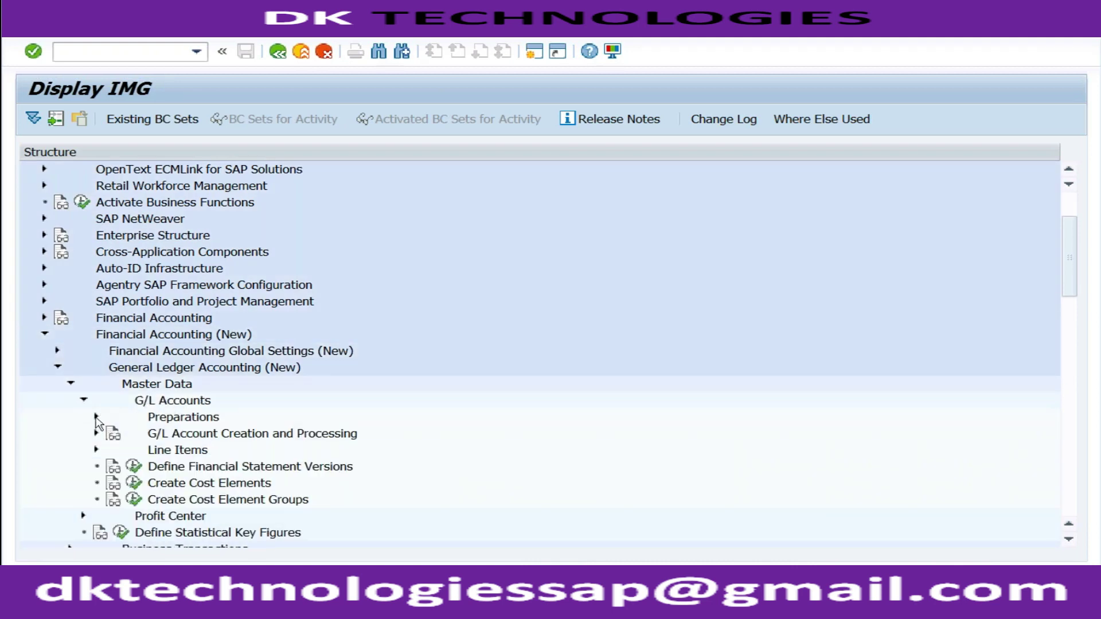
click(96, 417)
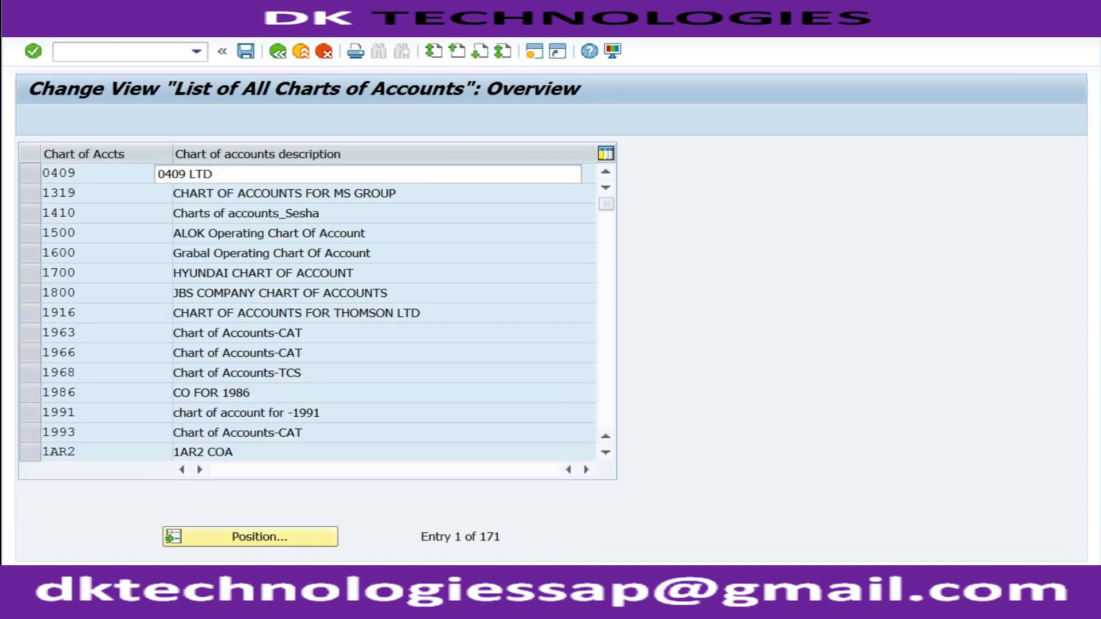
key(F2)
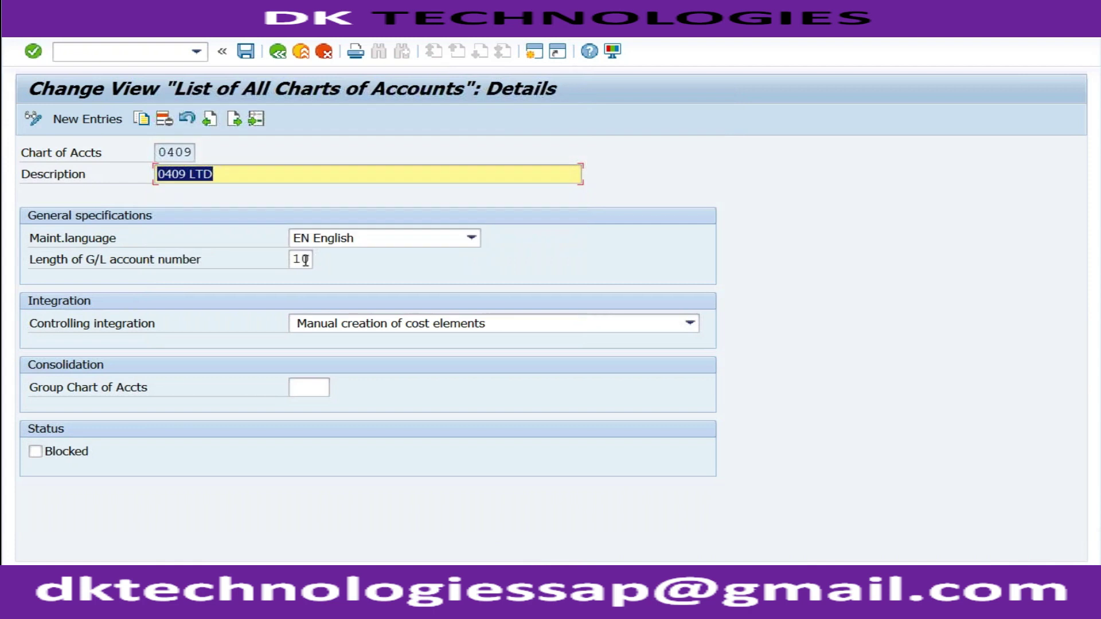
- Look through the maintenance languages available for chart of accounts 0409 and close the list without choosing another one
click(472, 238)
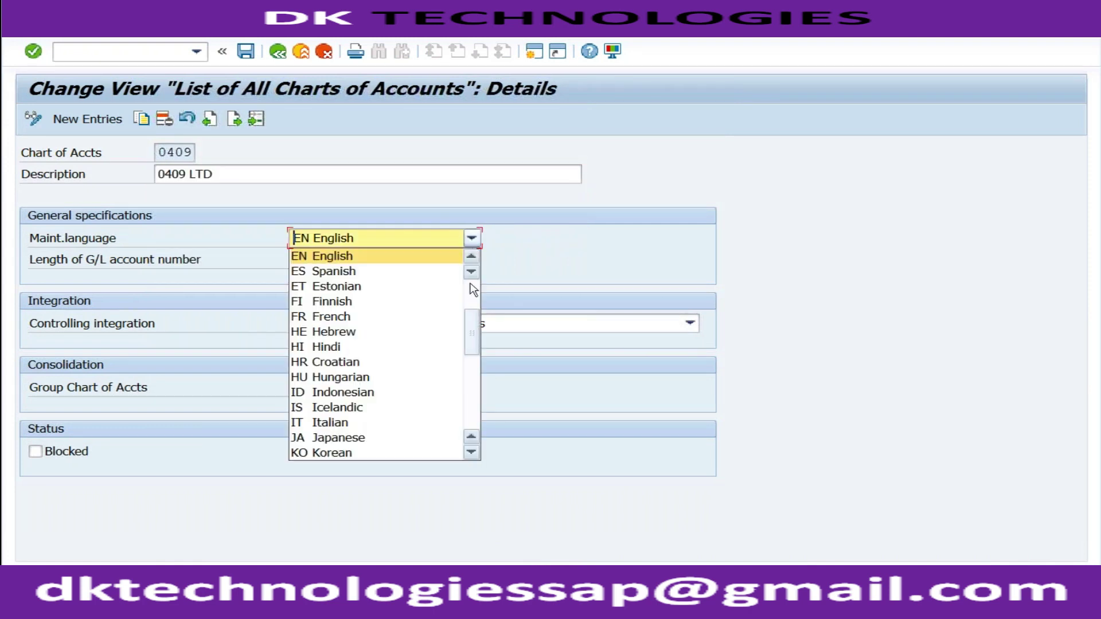
scroll(472, 295, up, 3)
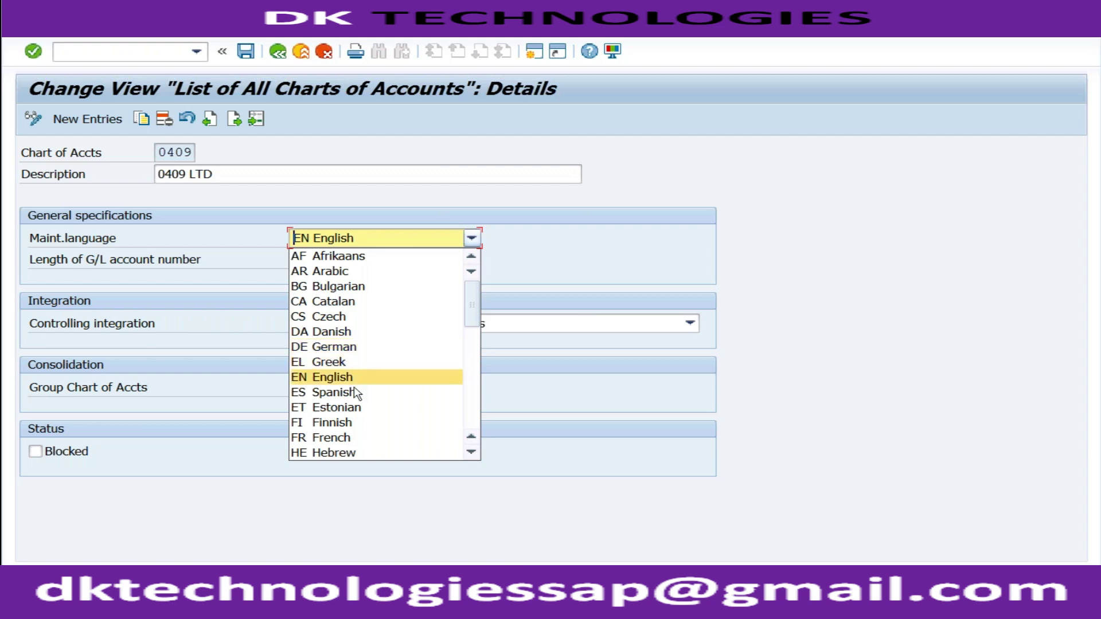
click(471, 346)
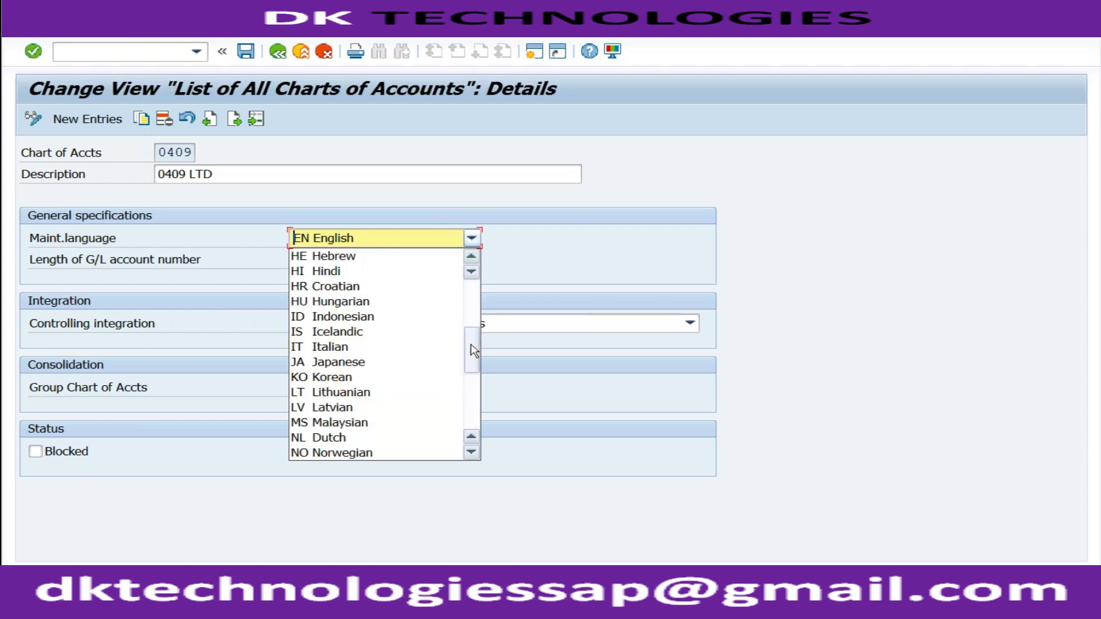
click(473, 394)
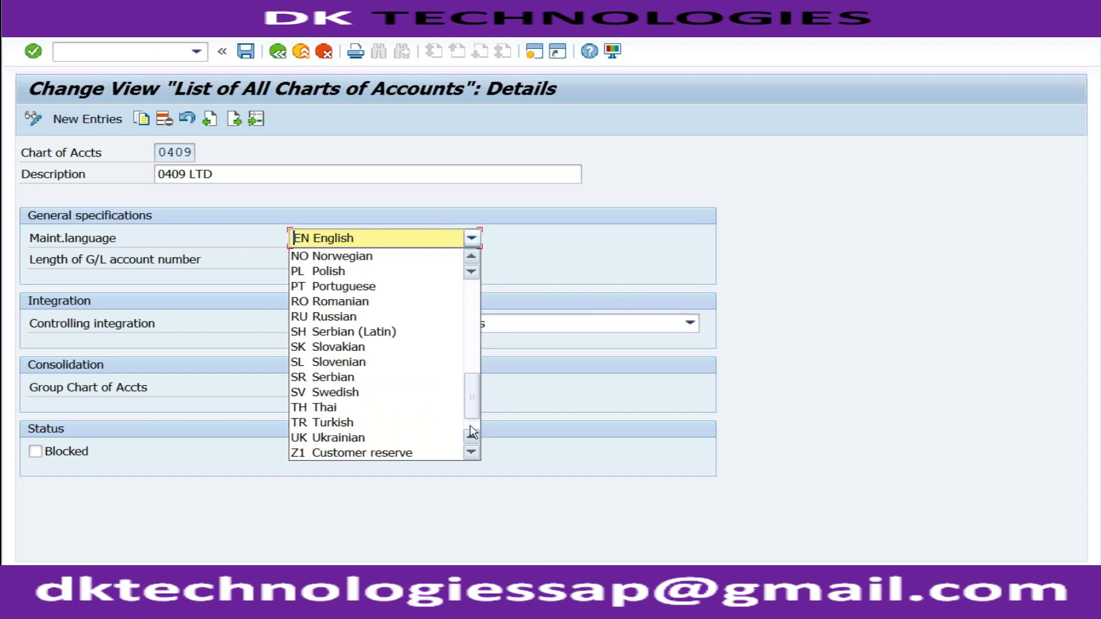
click(472, 432)
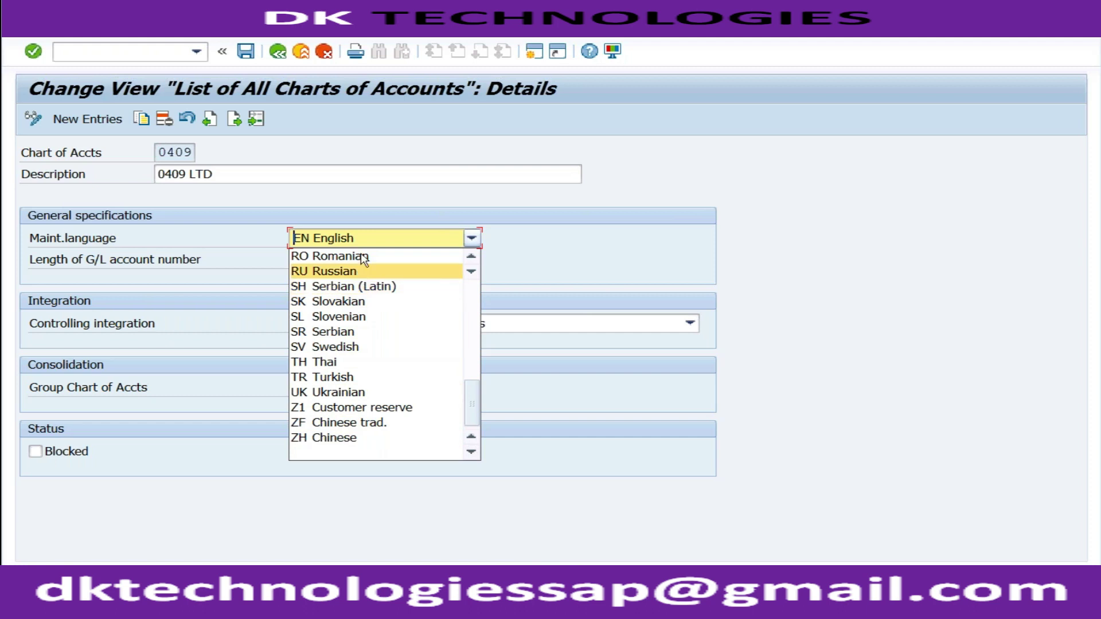
click(358, 204)
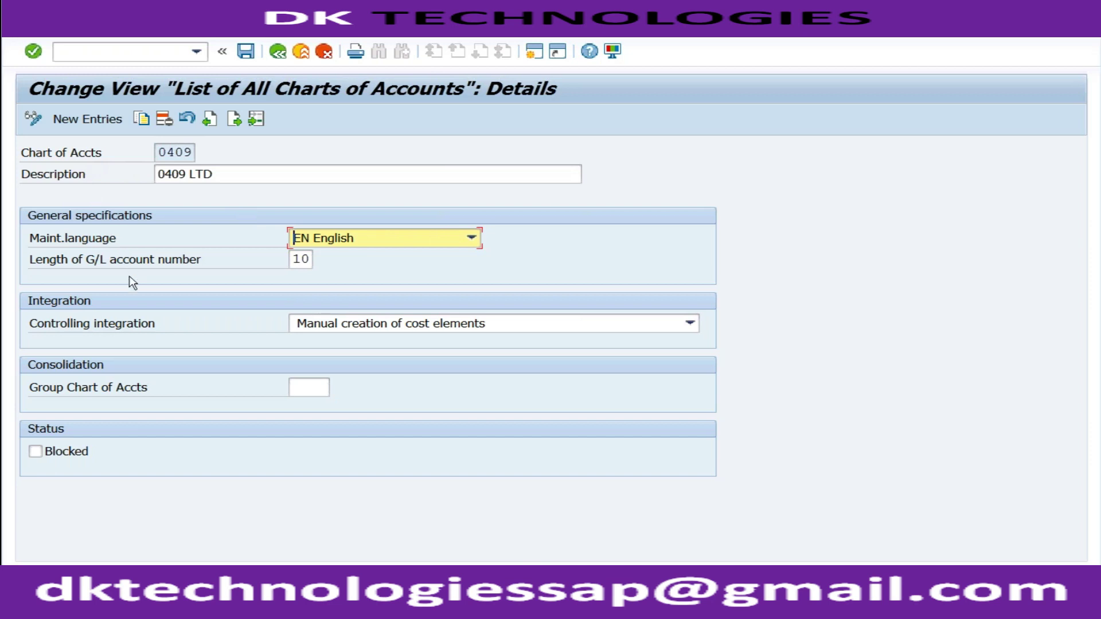